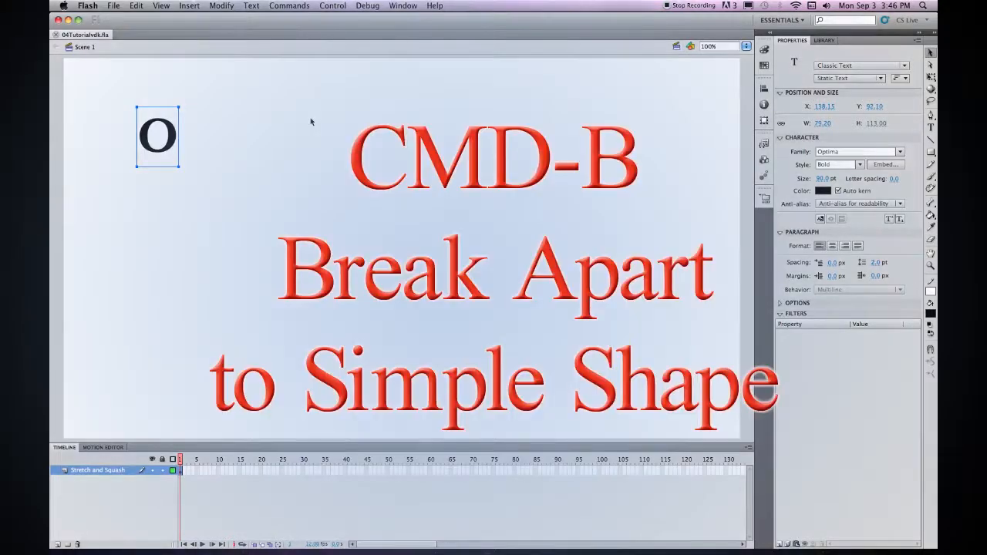
Break the 90 pt bold Optima text O apart into a plain filled shape with Cmd-B.
key("super+b")
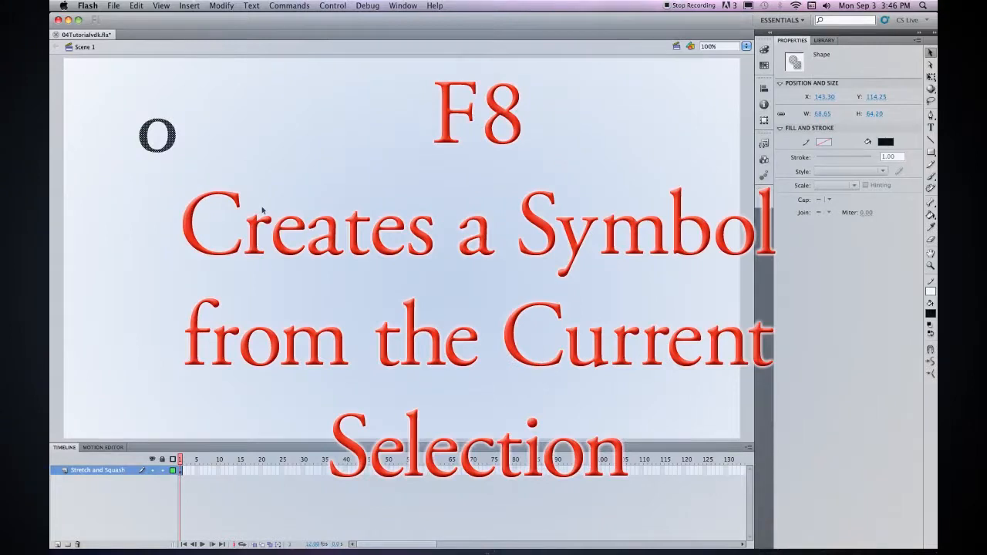
Convert the O shape into a Graphic symbol named BOUNCY with bottom-centre registration.
key("F8")
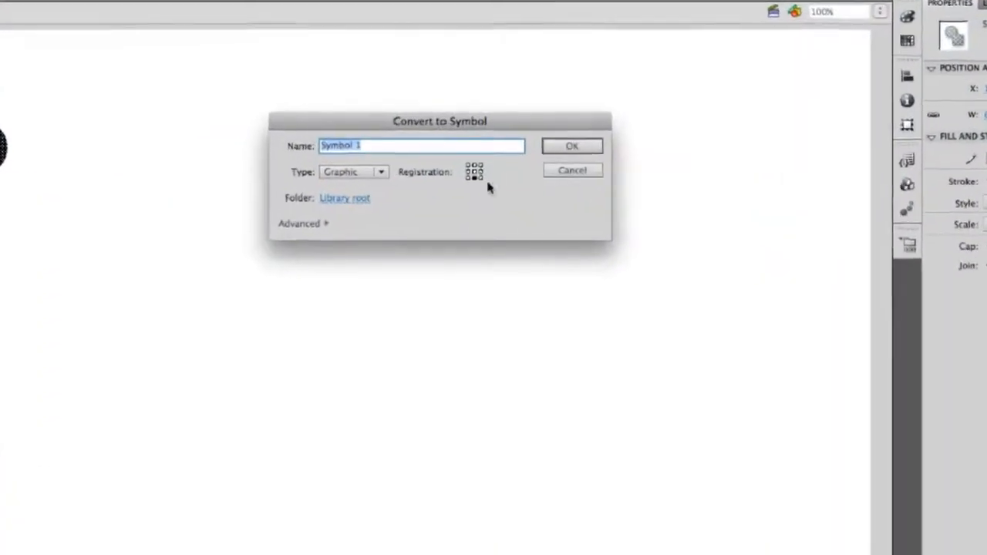
left_click(474, 172)
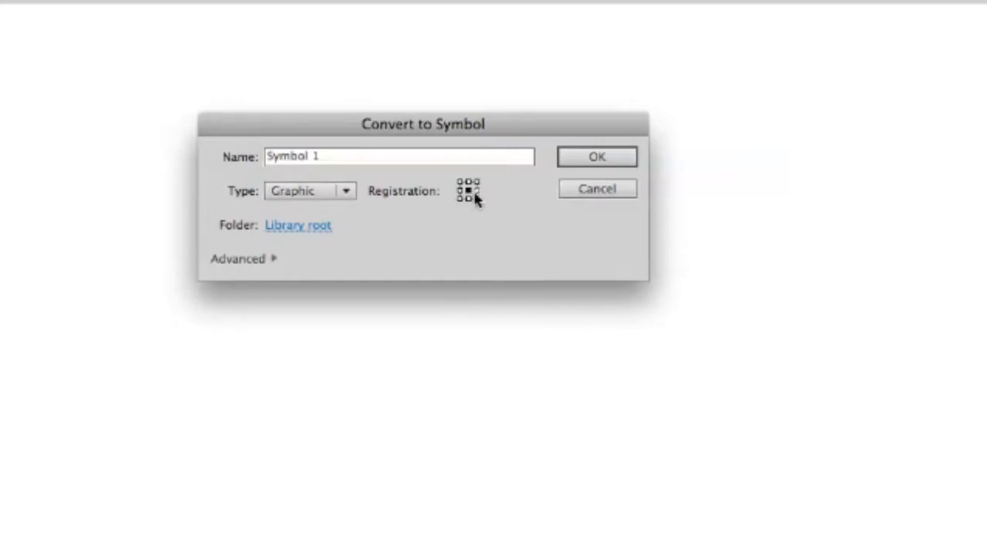
left_click(347, 190)
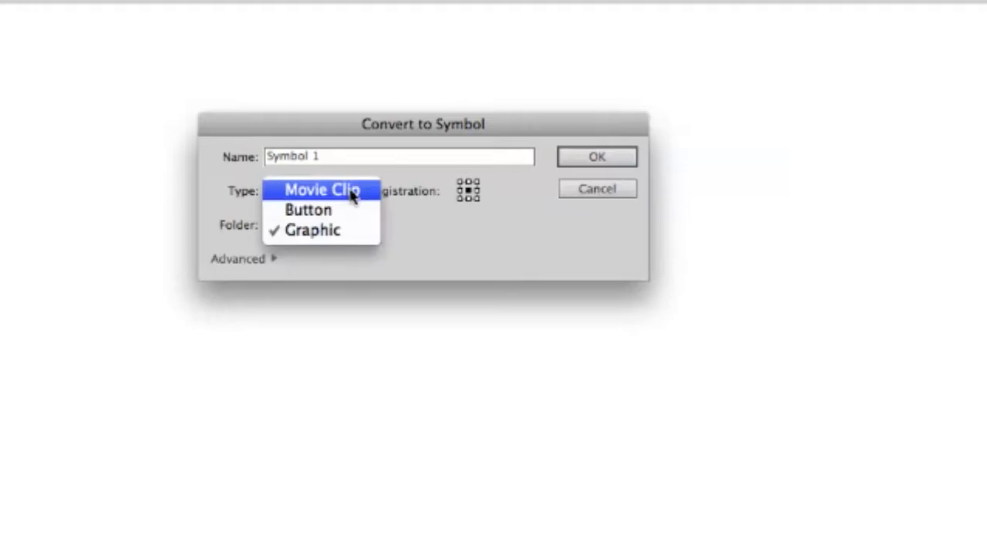
left_click(314, 231)
left_click(335, 157)
left_click_drag(331, 157, 265, 157)
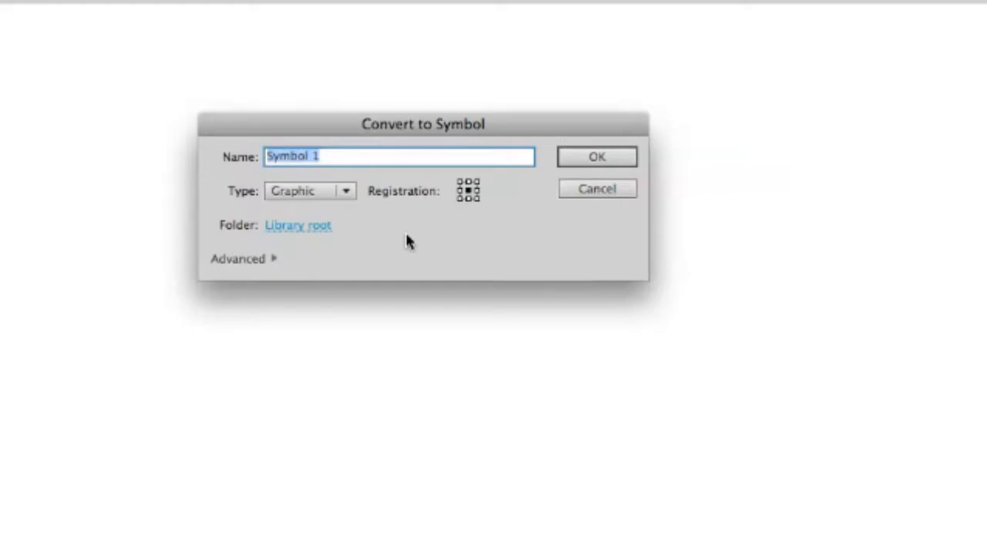
type("BOU")
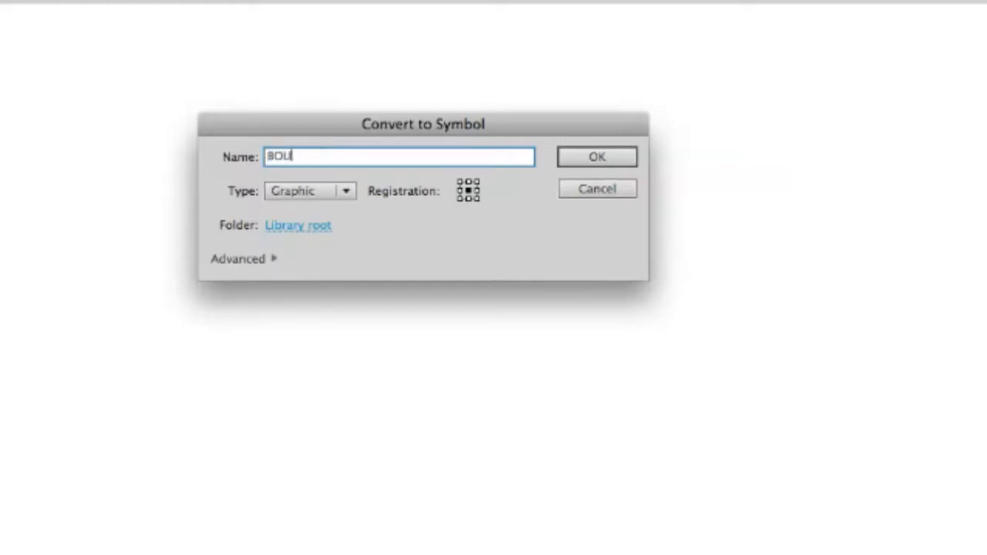
type("NCY")
left_click(468, 198)
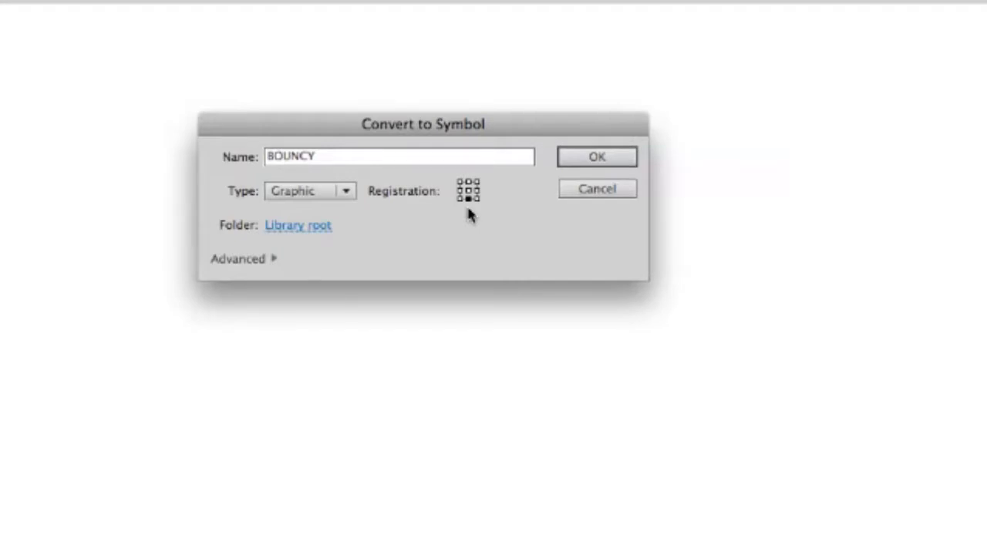
left_click(626, 159)
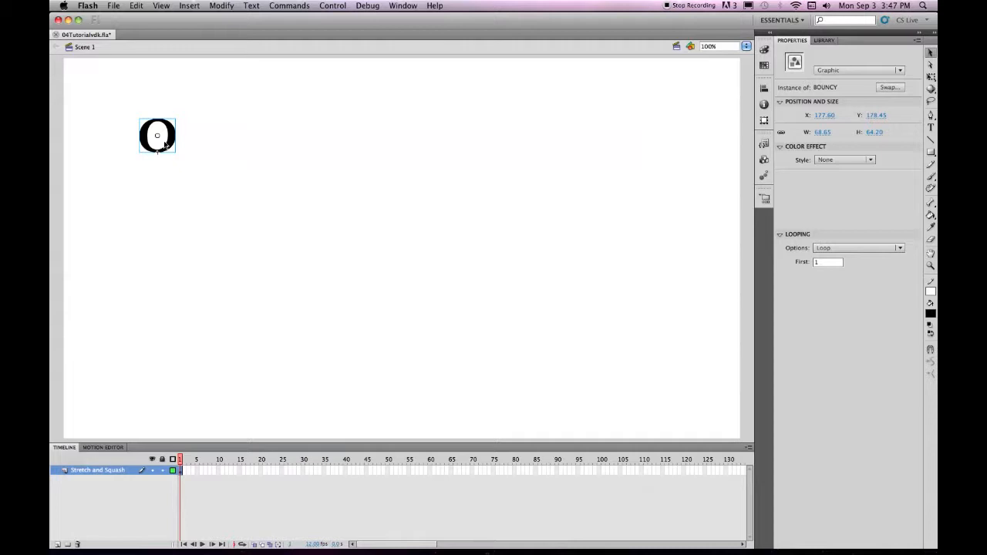
Enter editing of the BOUNCY symbol from the Library, then save the document.
left_click(826, 40)
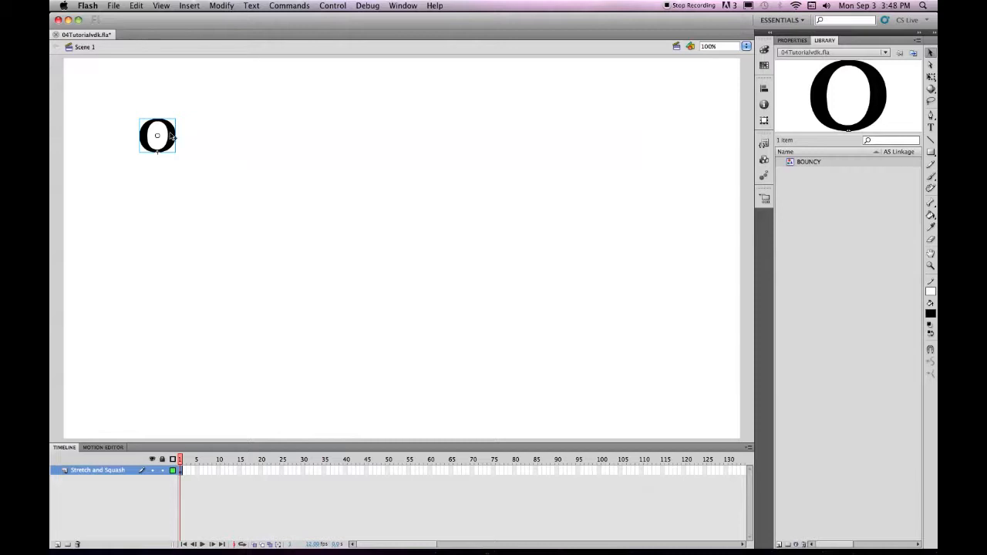
double_click(171, 136)
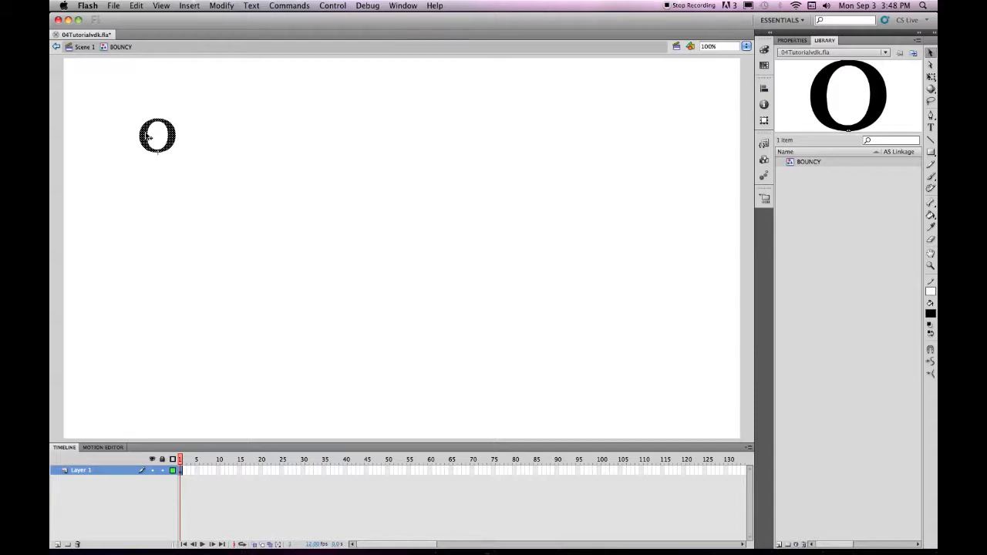
key("super+s")
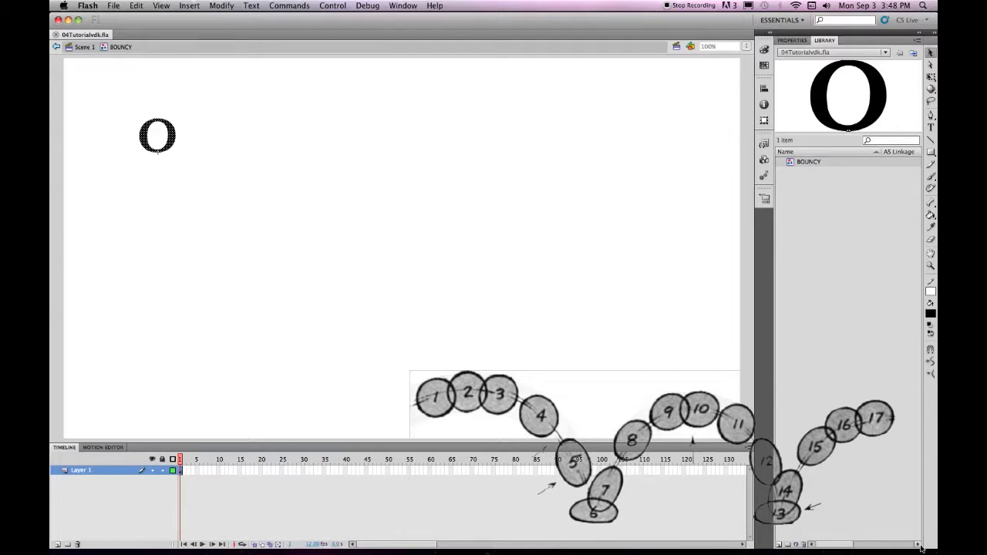
Arrange the Flash window and the BlairBounce.jpg Preview window so both are visible together.
left_click_drag(933, 547, 893, 507)
left_click(893, 507)
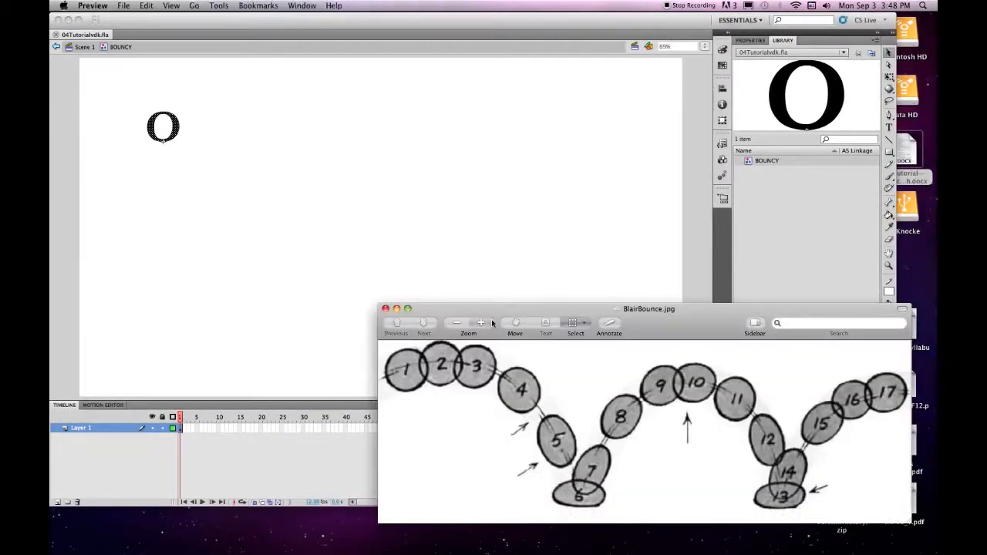
left_click_drag(552, 313, 571, 343)
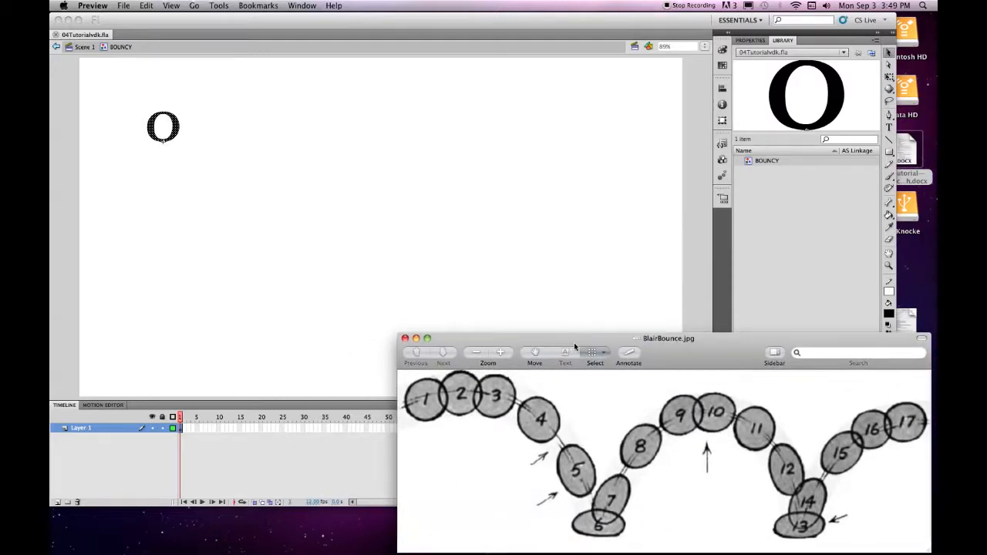
left_click(572, 30)
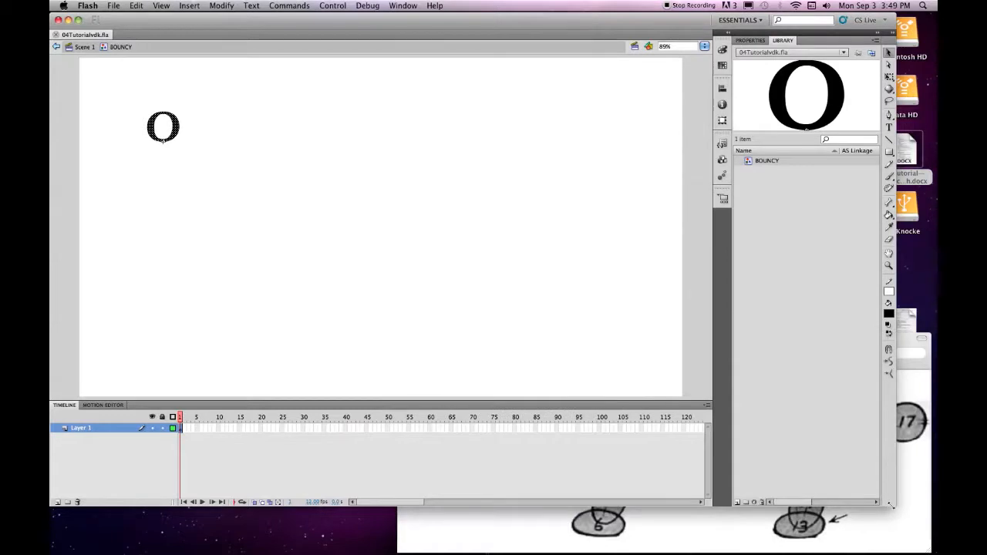
left_click_drag(893, 506, 914, 534)
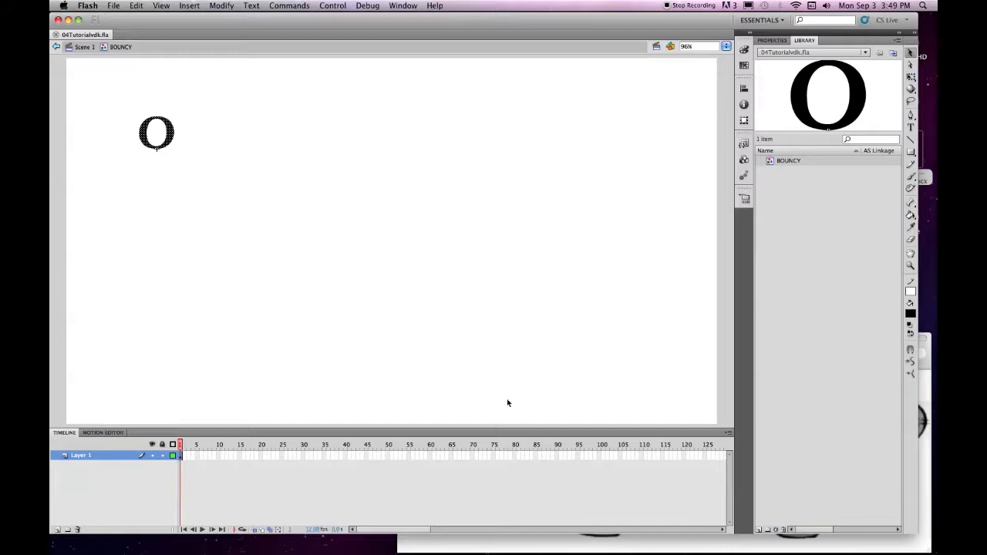
left_click(929, 367)
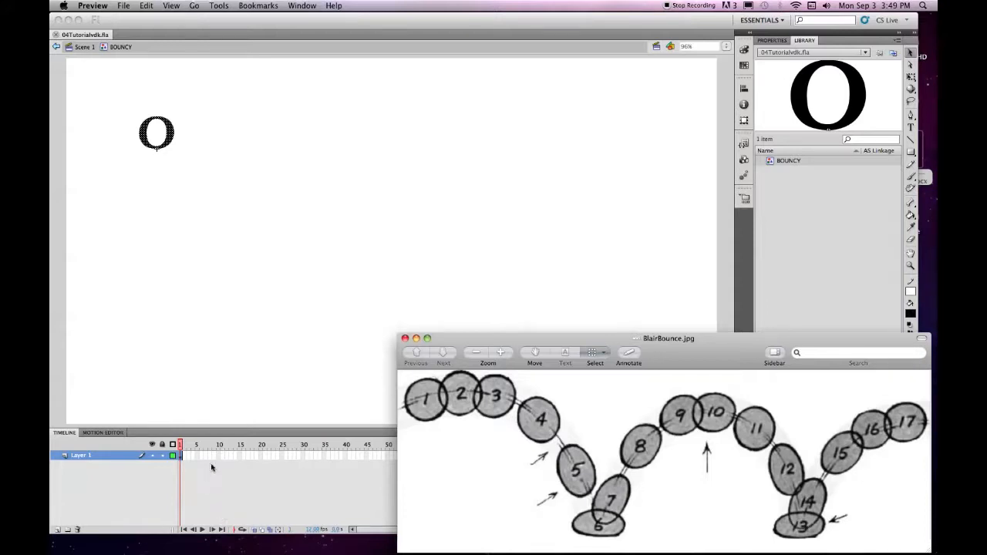
left_click(249, 456)
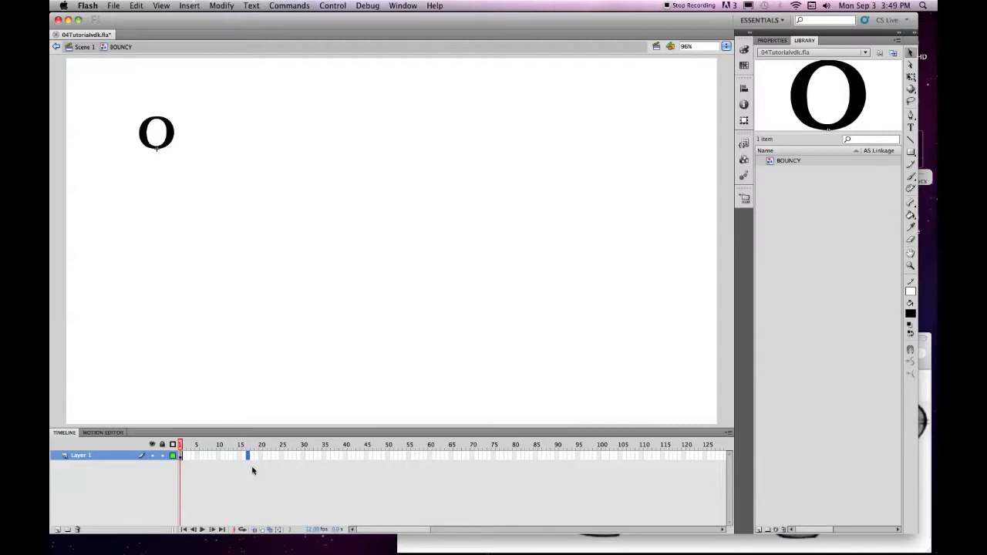
Extend the BOUNCY timeline to 17 frames and insert keyframes at frames 12 and 6.
key("F5")
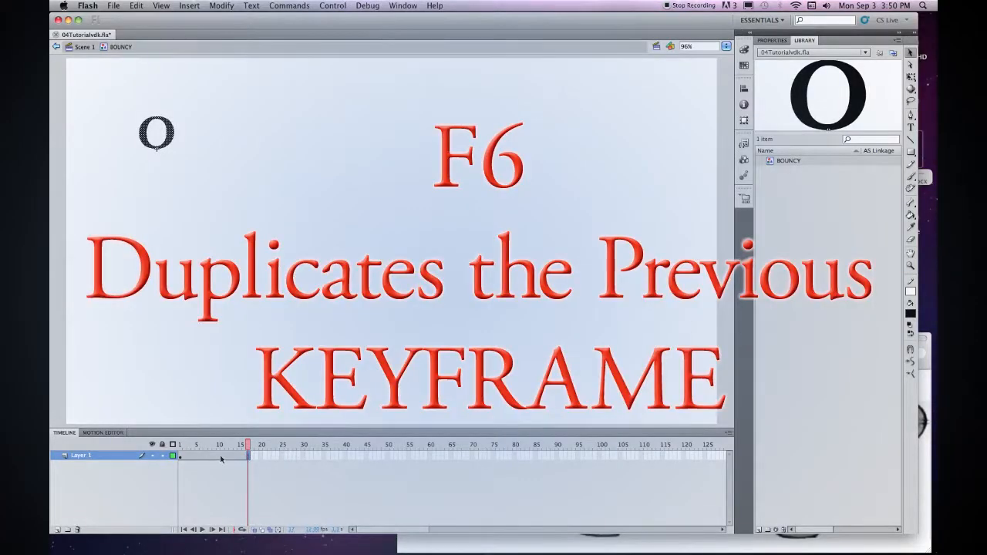
left_click(220, 460)
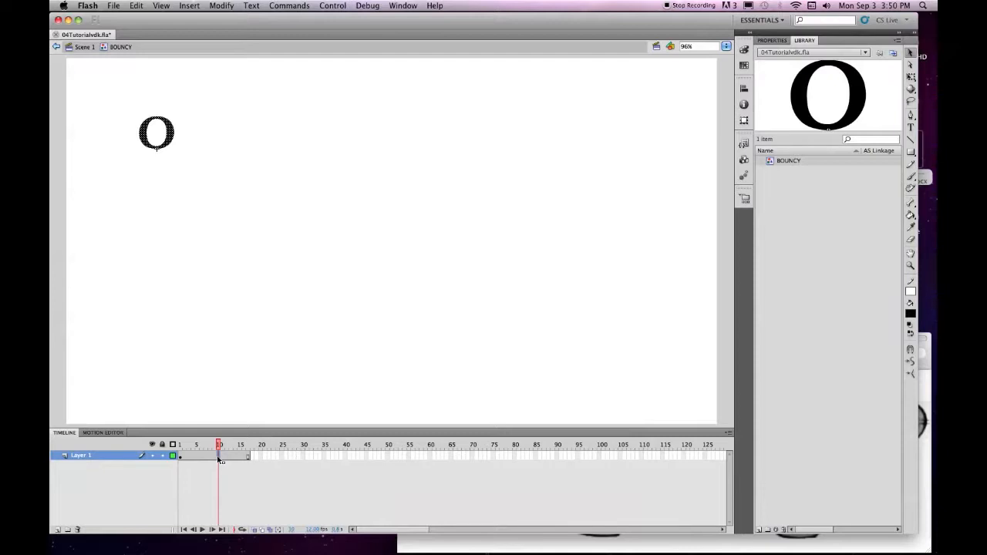
key("F6")
left_click(247, 458)
left_click(202, 457)
key("F6")
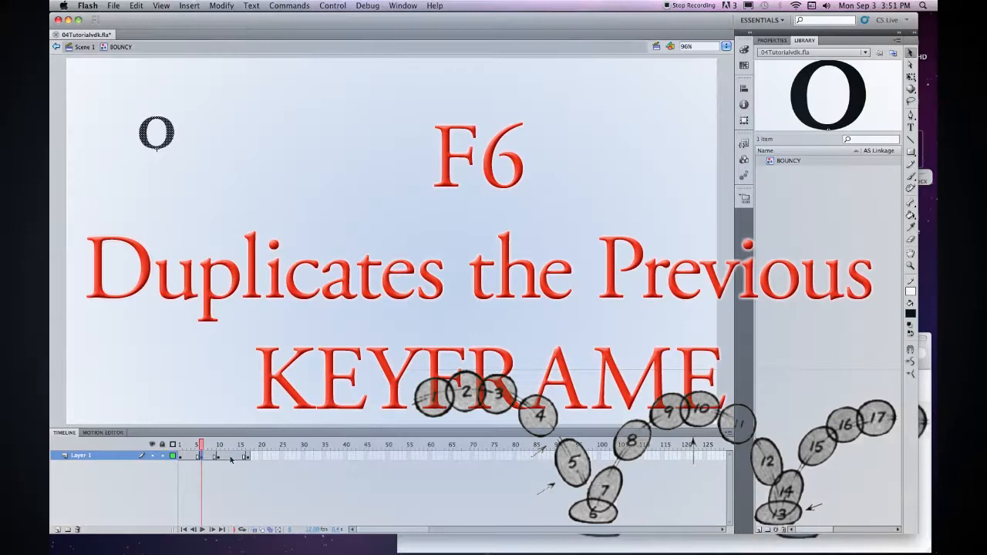
left_click(230, 457)
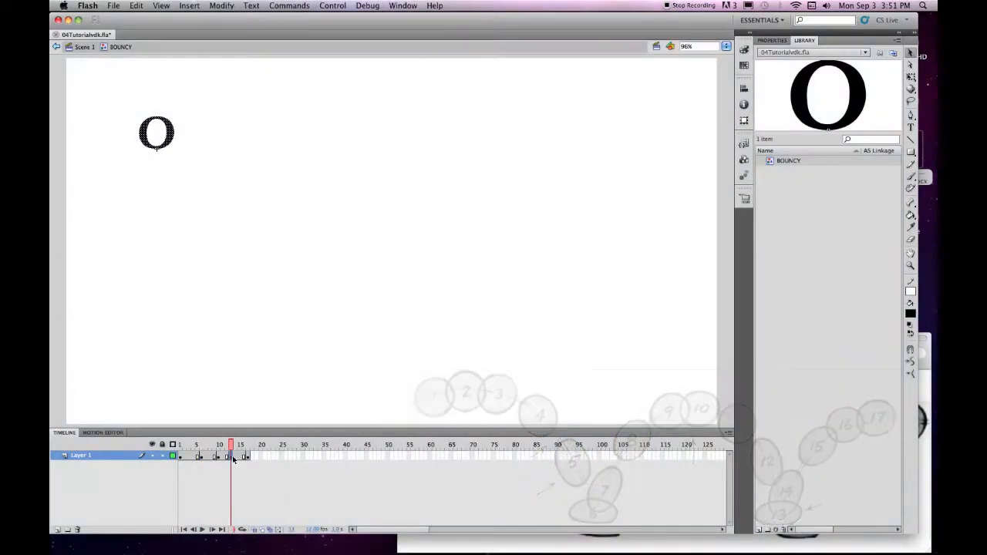
left_click(200, 456)
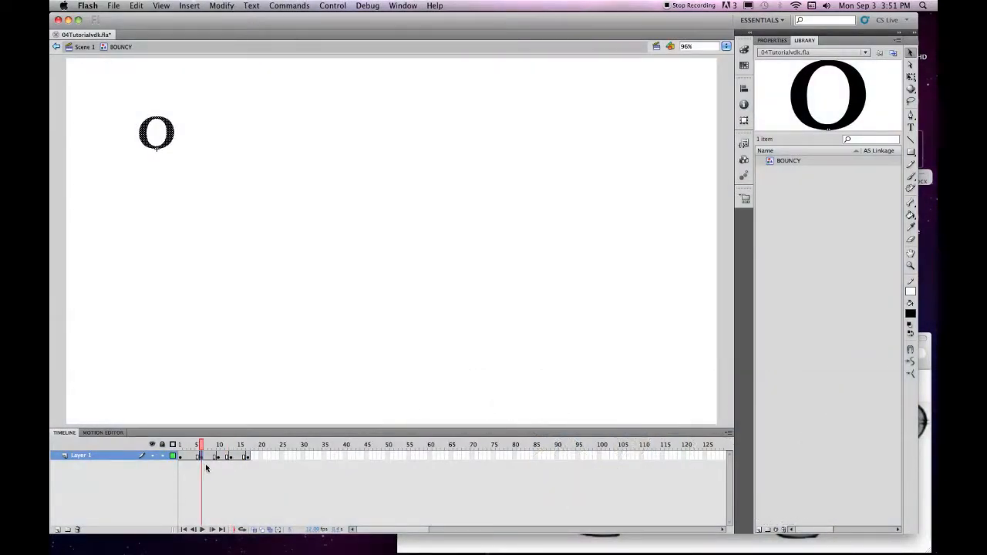
left_click(911, 265)
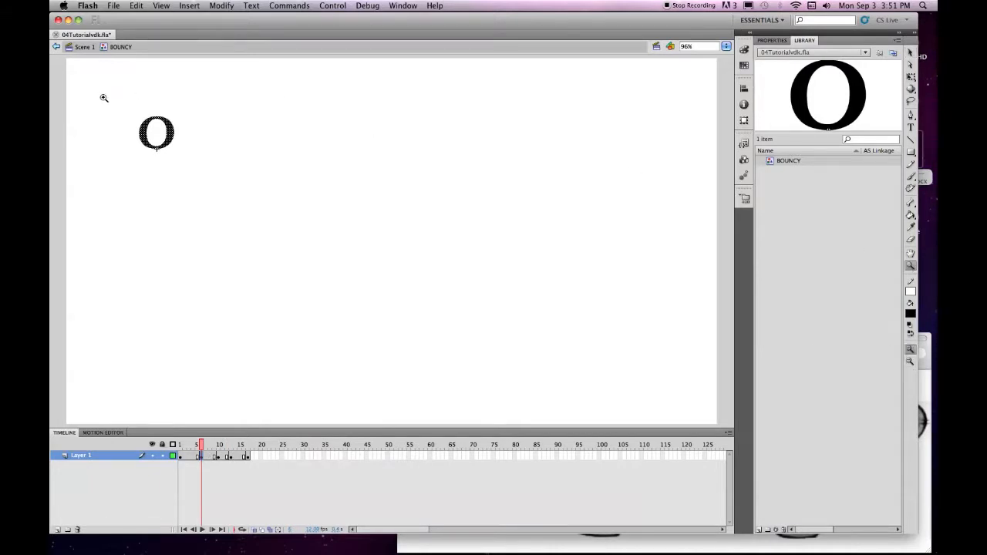
Zoom in closely on the O at frame 6 and switch to Free Transform.
left_click_drag(113, 93, 210, 169)
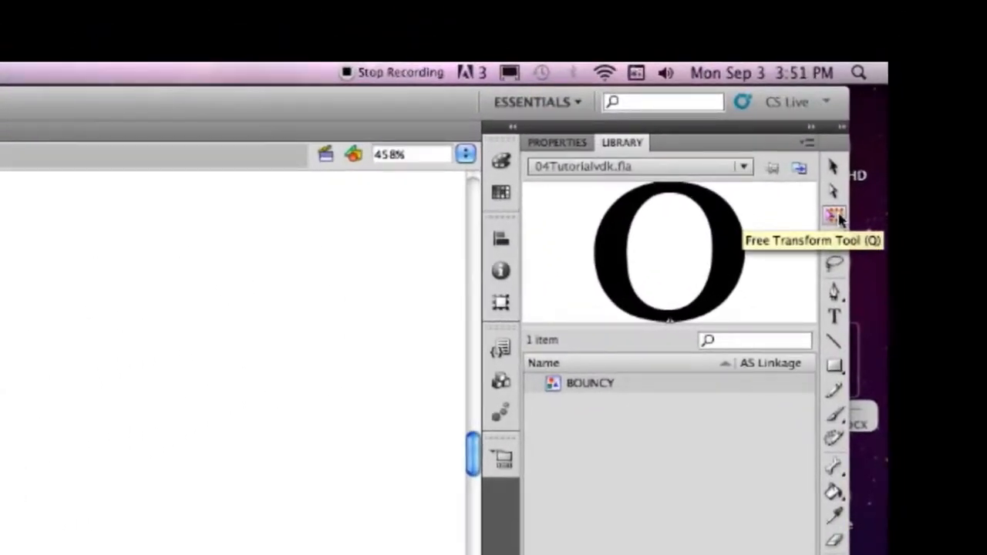
left_click(839, 219)
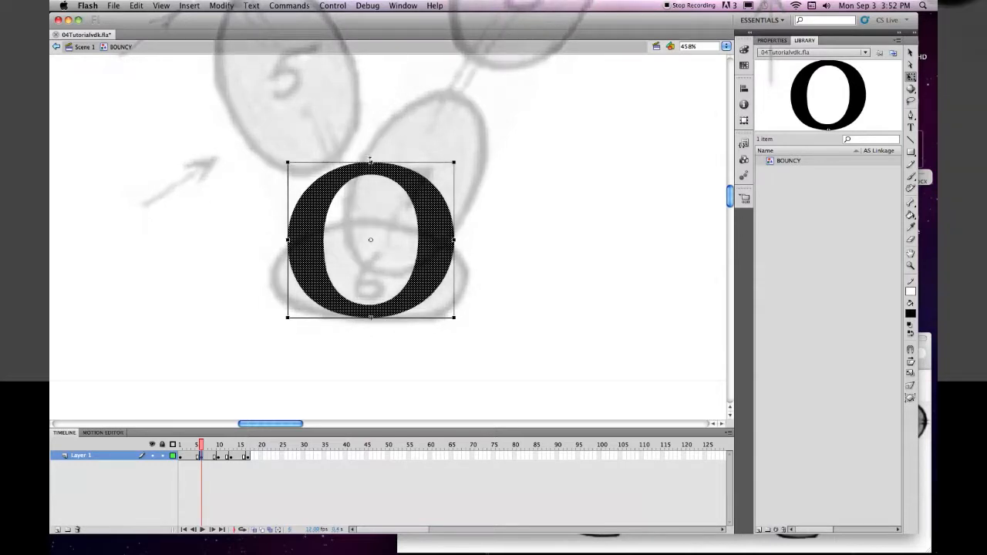
Squash the frame-6 O into a wide, flat oval by lowering its top and widening both sides.
left_click_drag(370, 161, 363, 214)
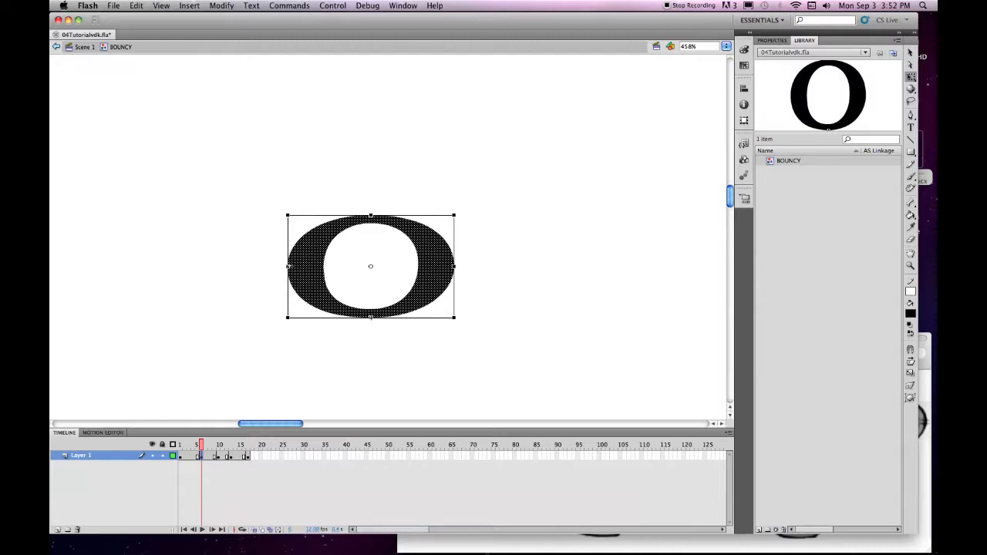
left_click_drag(288, 266, 263, 266)
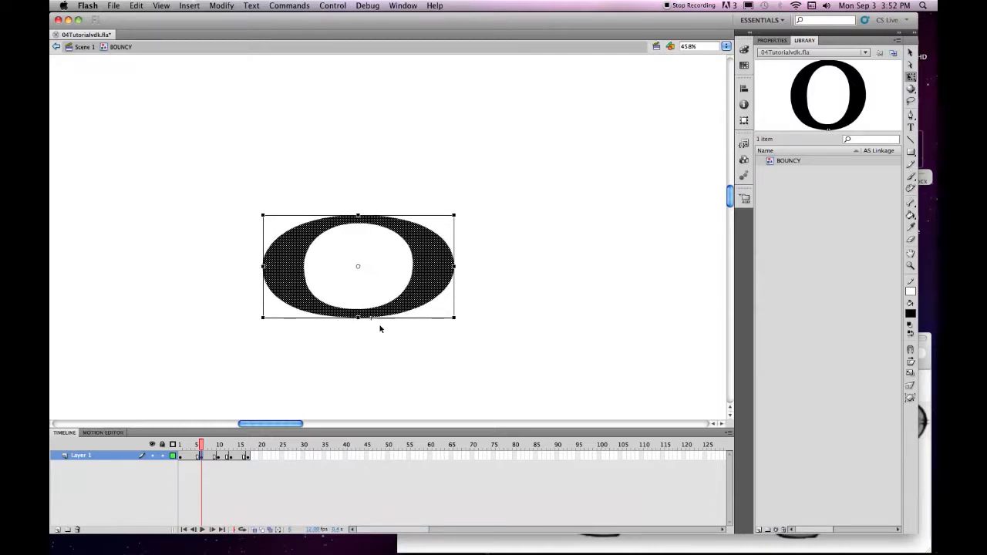
left_click_drag(454, 266, 480, 266)
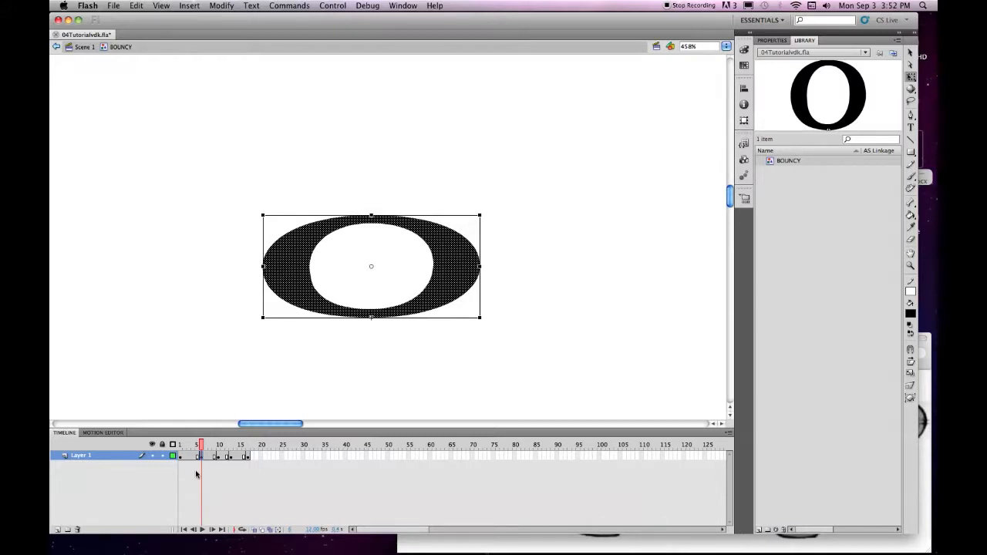
Turn on onion skinning spanning frames 5 to 12, then go to frame 13.
left_click(253, 530)
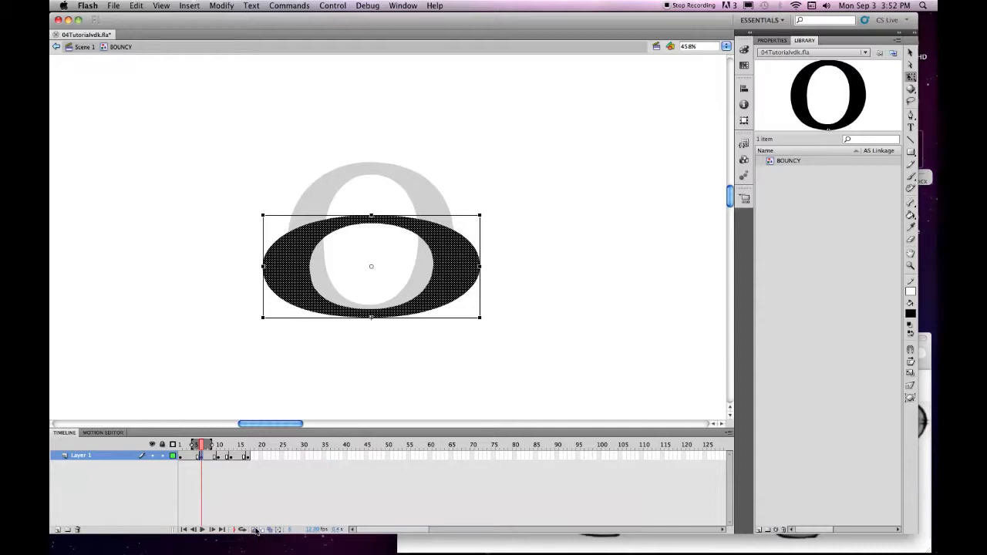
left_click_drag(192, 445, 180, 447)
left_click_drag(211, 445, 220, 446)
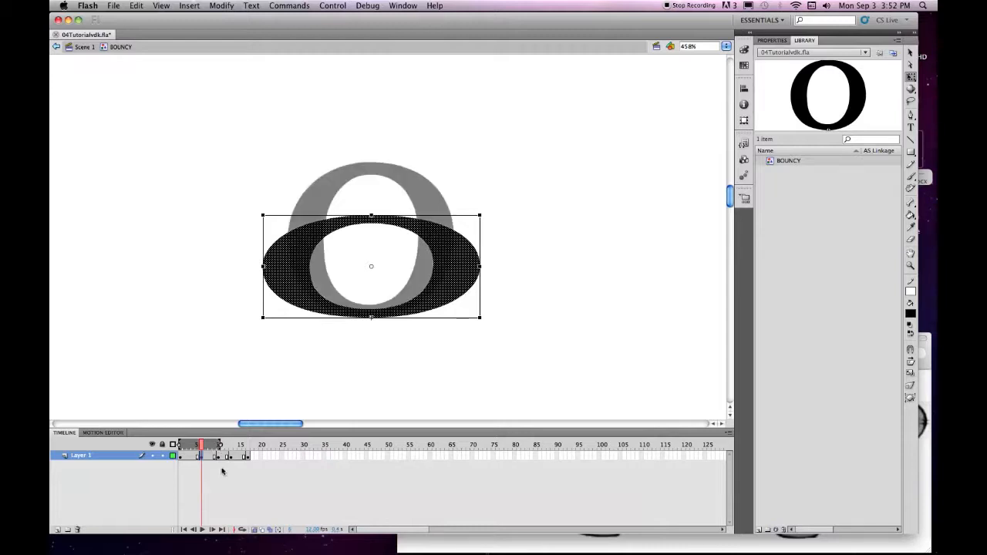
left_click_drag(186, 446, 194, 446)
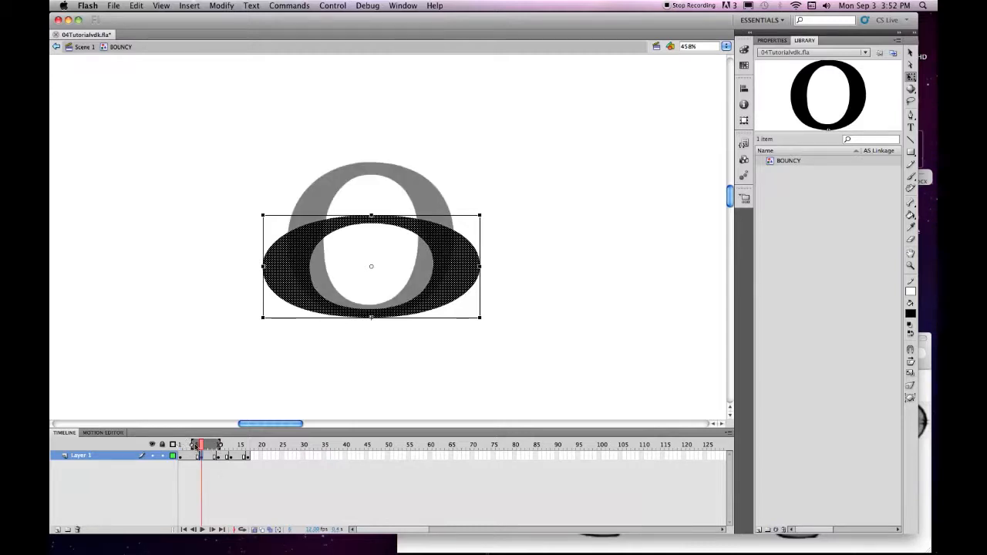
left_click(230, 457)
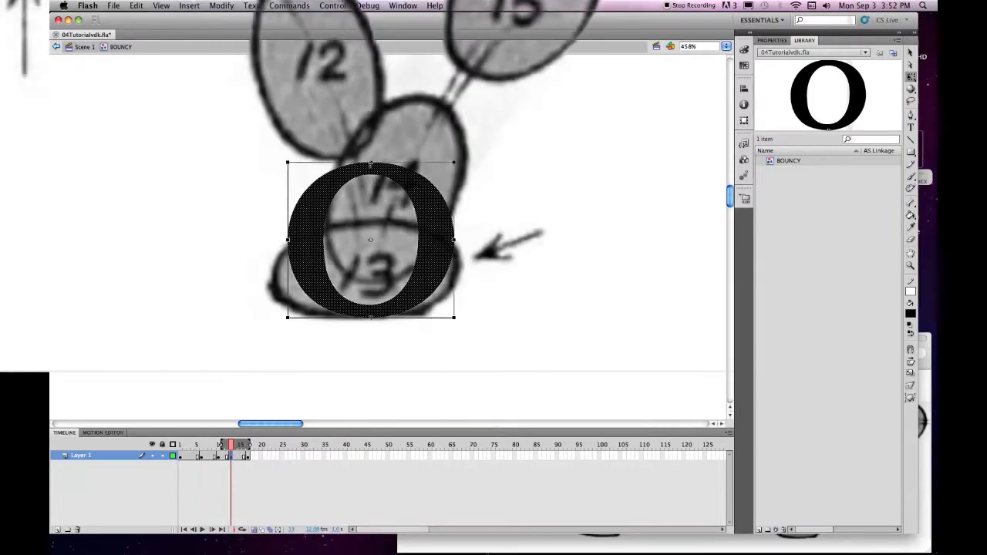
Pull the frame-13 O's top down and stretch both sides outward into a flat oval.
left_click_drag(371, 163, 371, 215)
left_click_drag(288, 265, 263, 265)
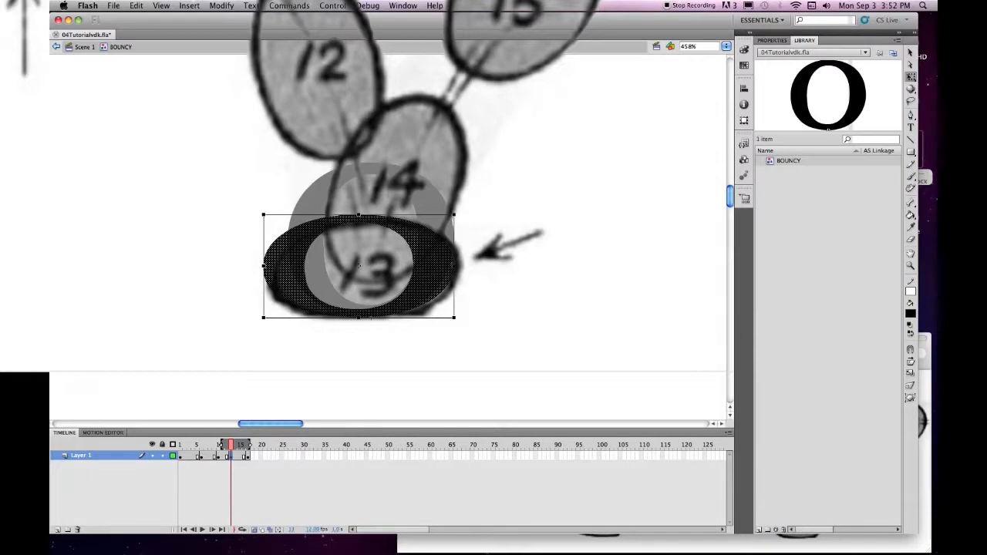
left_click_drag(454, 265, 479, 264)
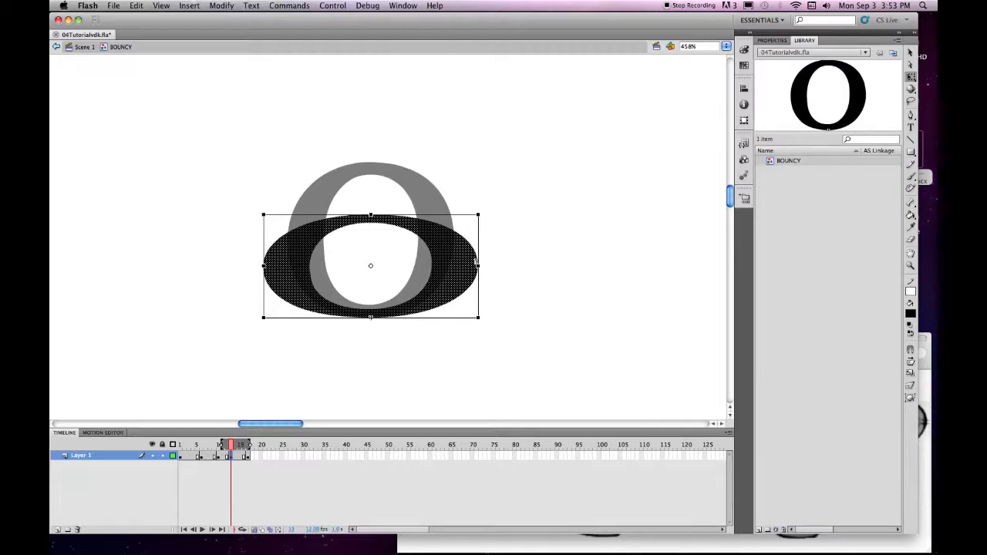
Save, turn off onion skinning and play the animation from frame 1.
key("super+s")
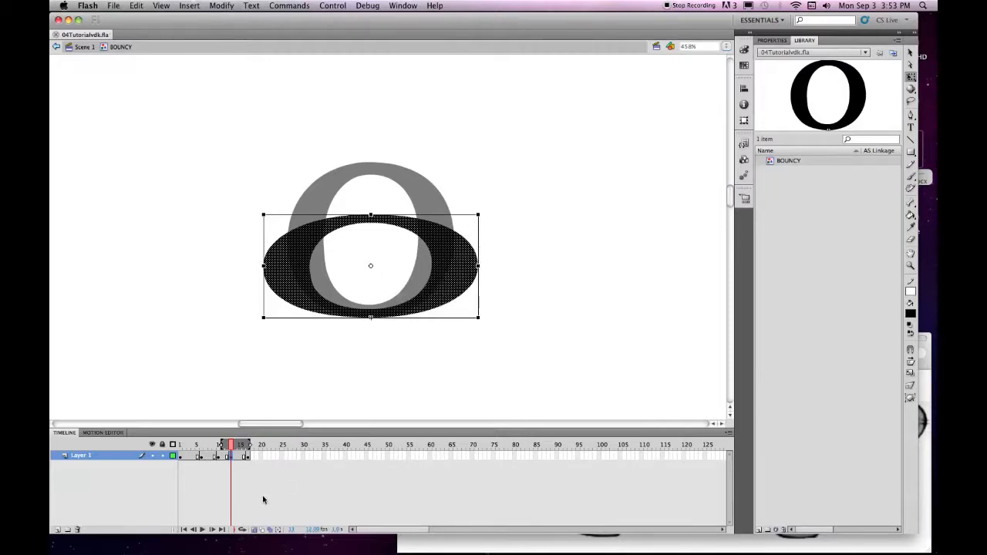
left_click(256, 530)
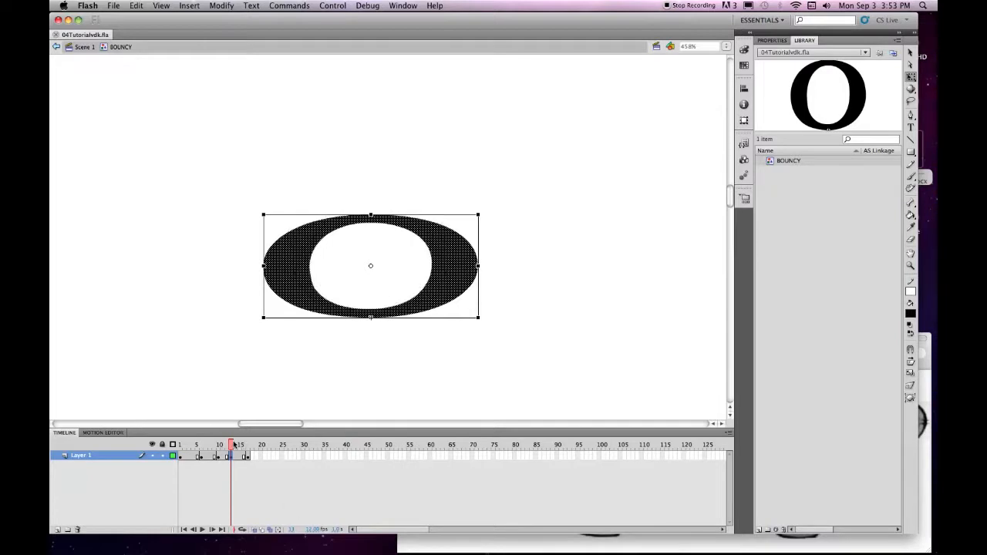
left_click_drag(234, 445, 180, 445)
key("Return")
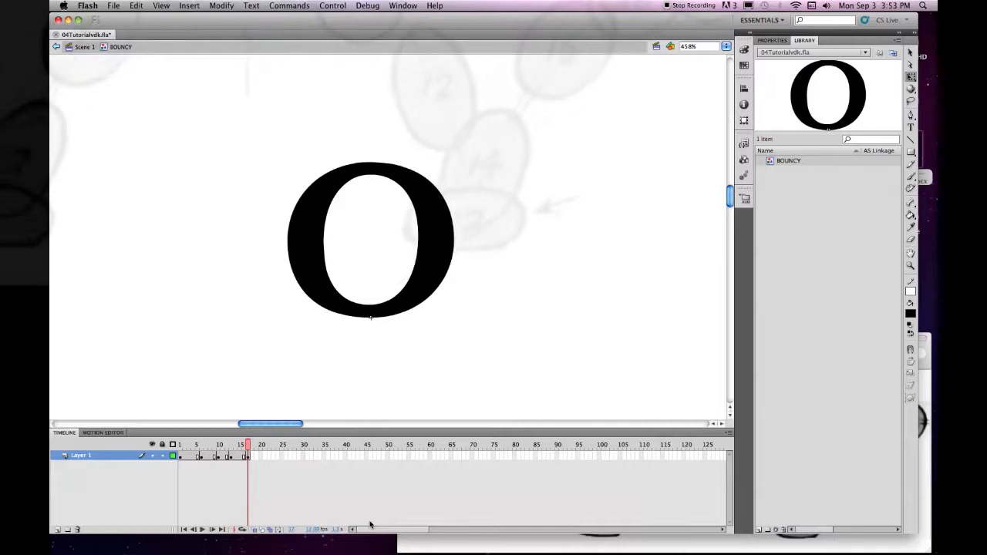
Rewind to frame 1, step to frame 2 and bring the BlairBounce.jpg sketch forward.
left_click_drag(199, 445, 183, 450)
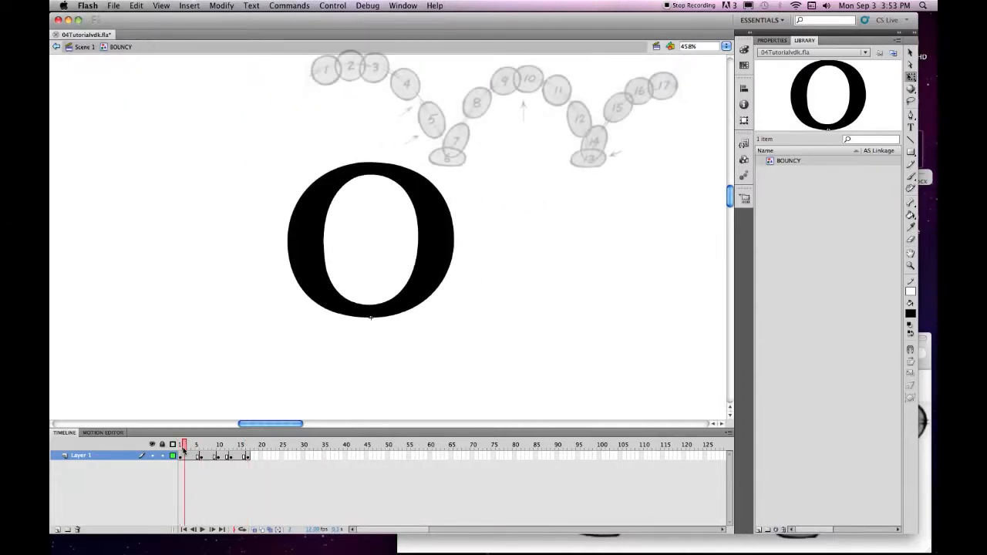
left_click(180, 456)
left_click(185, 459)
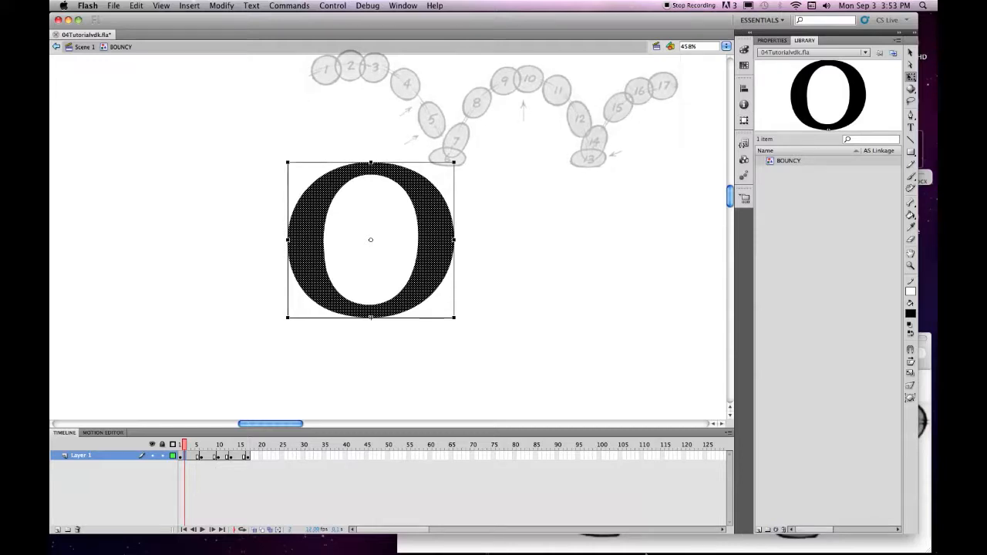
left_click(854, 542)
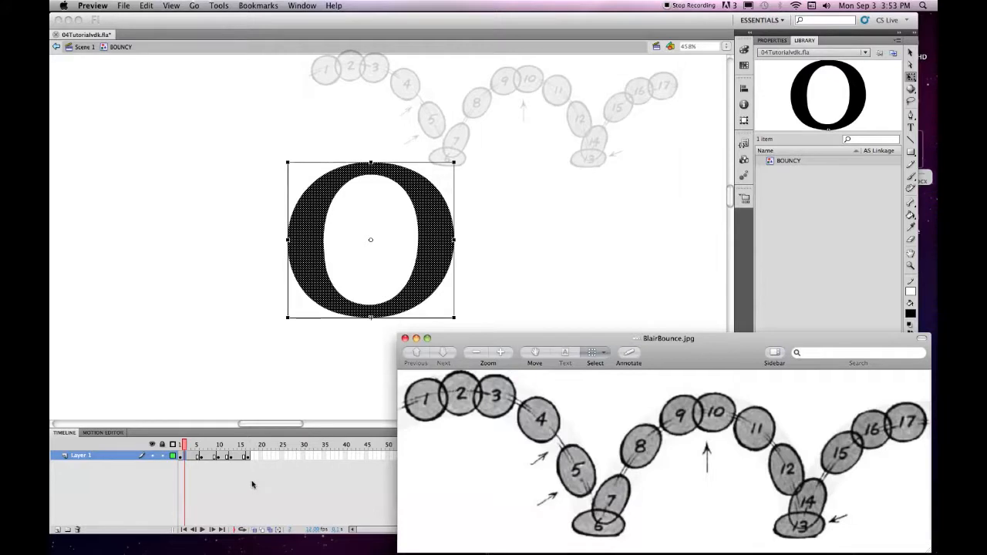
Advance to frame 3, check the O against the BlairBounce.jpg sketch, and return to Flash.
left_click(185, 460)
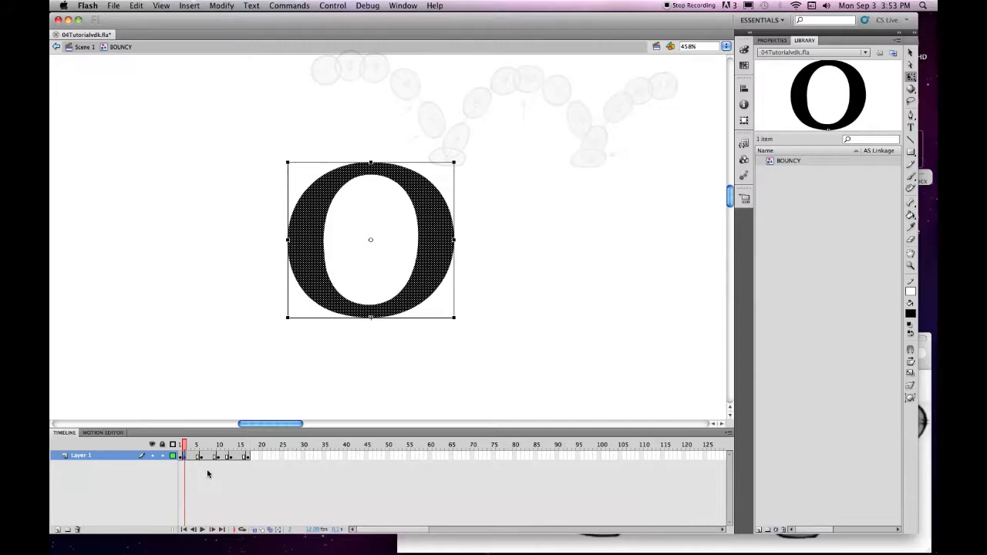
left_click(188, 458)
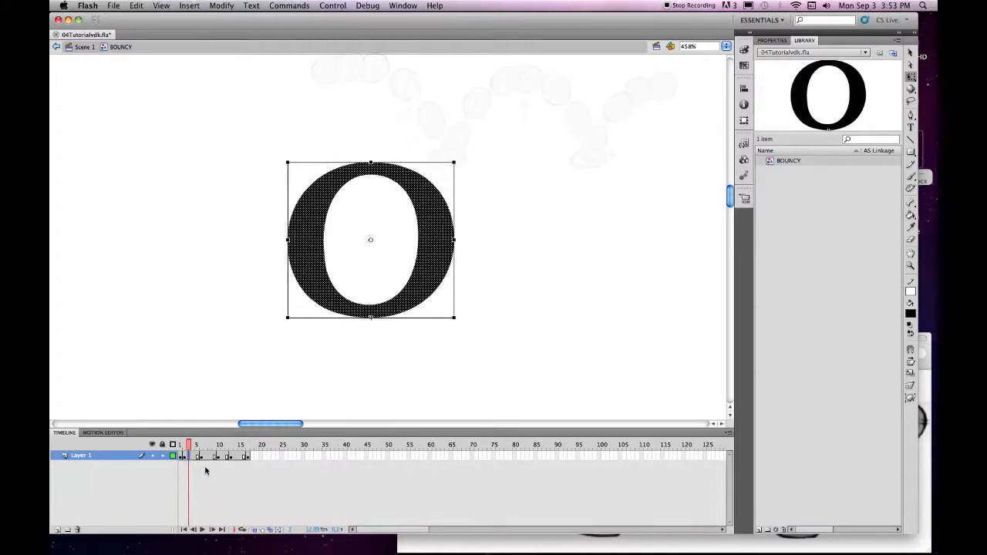
left_click(677, 543)
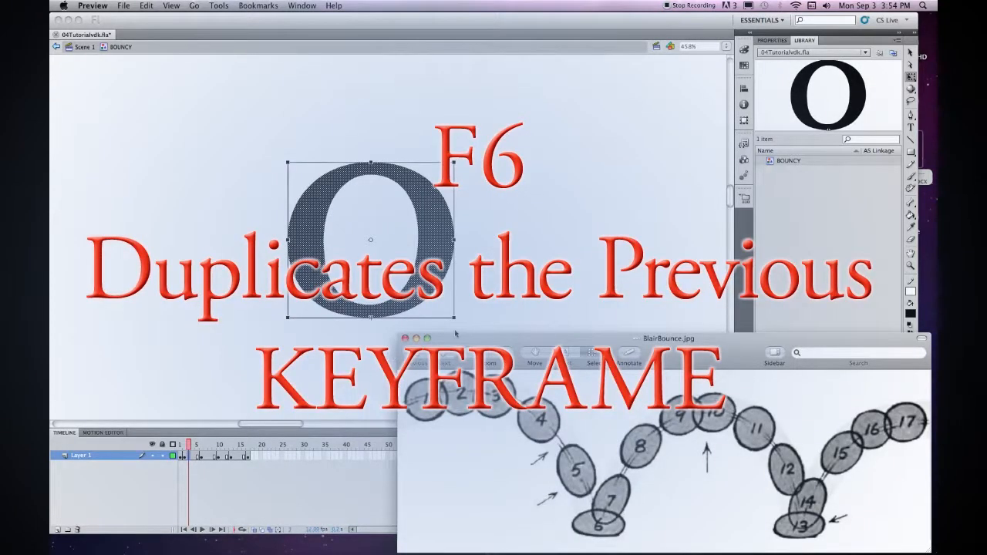
left_click(363, 370)
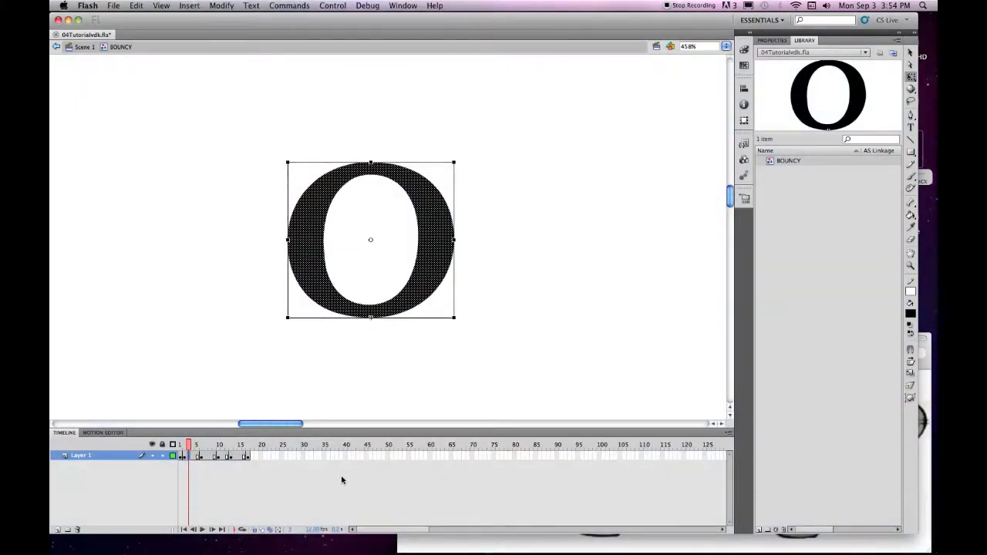
Add a keyframe at frame 3 with the O slightly wider, tilted and nudged left.
key("F6")
left_click_drag(455, 240, 458, 240)
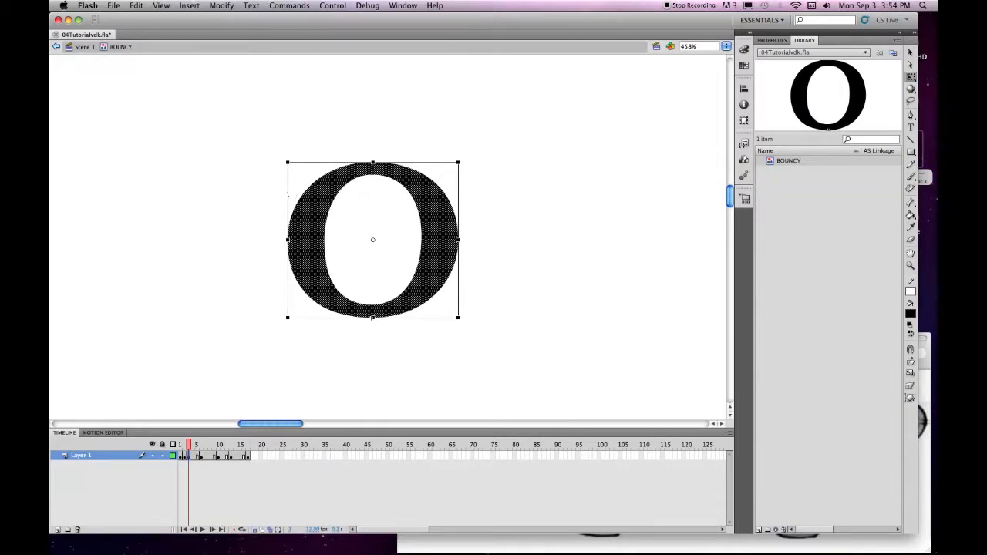
left_click_drag(287, 193, 287, 188)
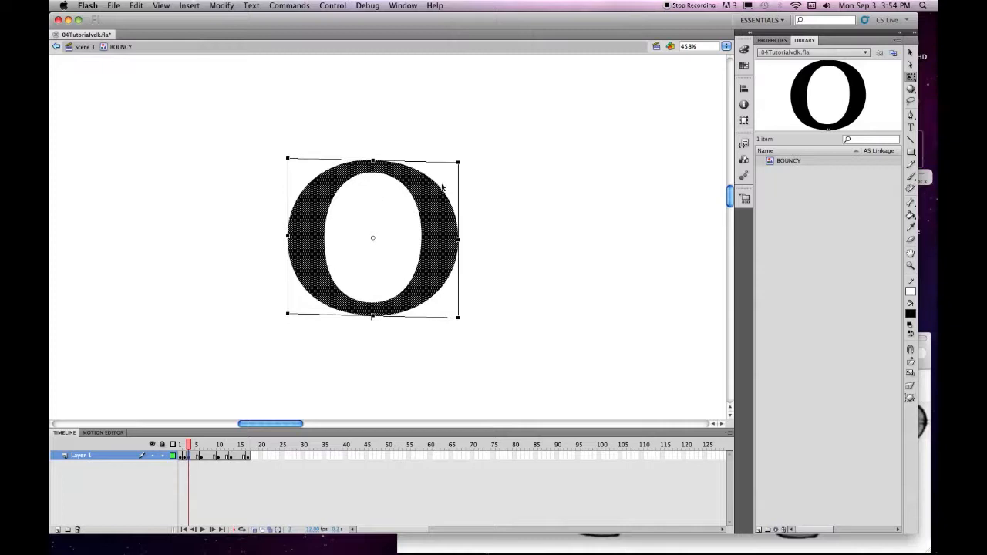
left_click_drag(458, 188, 458, 193)
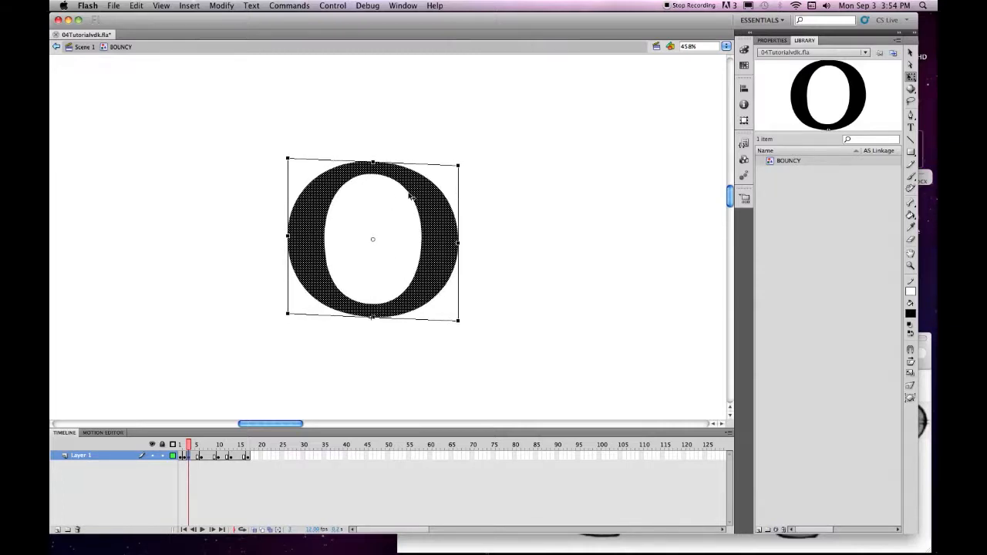
left_click_drag(414, 198, 412, 199)
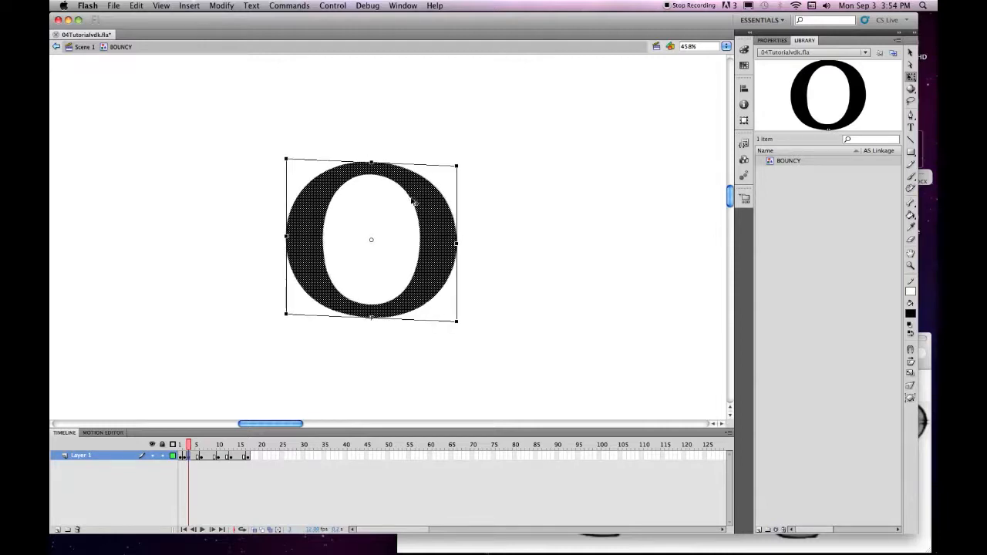
left_click(194, 456)
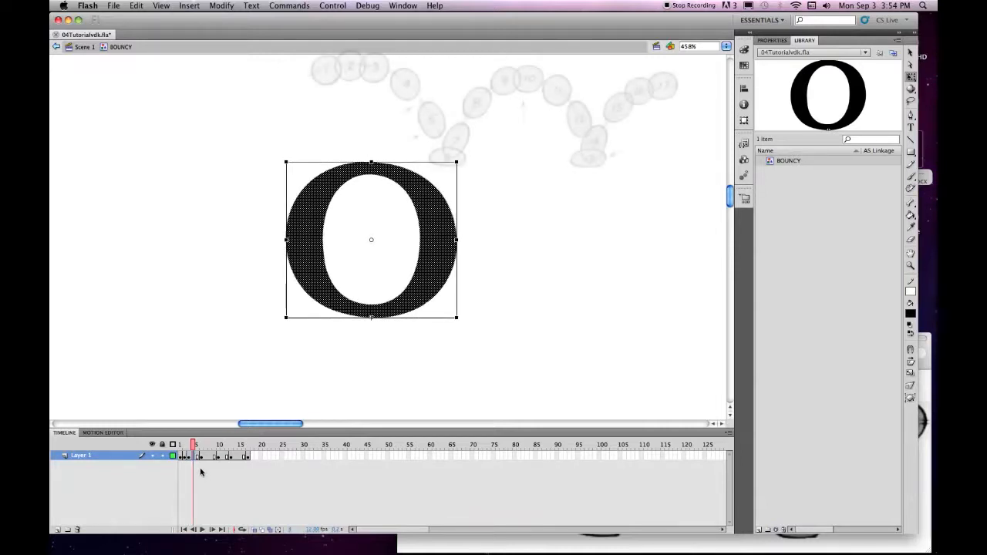
Keyframe frame 4 and reshape the O narrower, taller and slanted with its top shifted left.
key("F6")
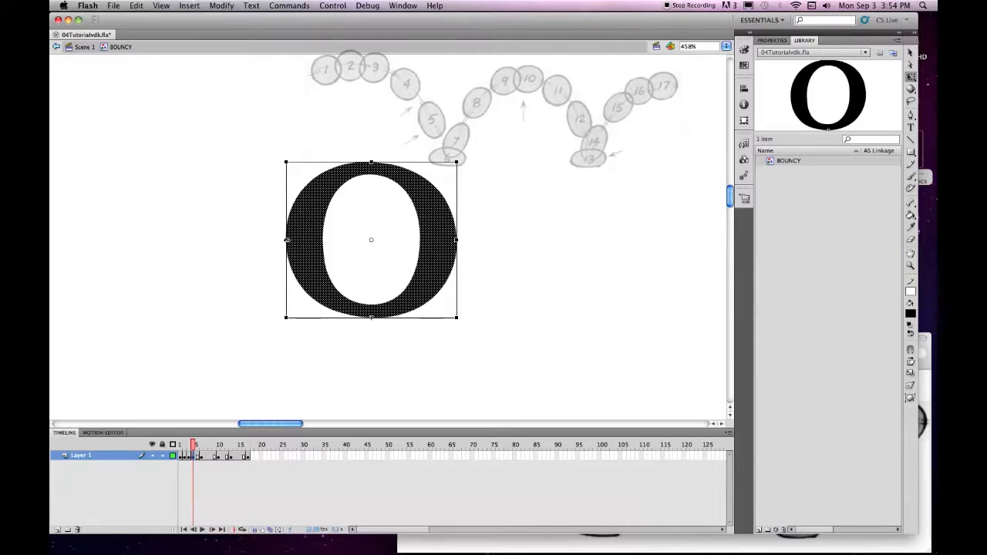
left_click_drag(286, 240, 296, 240)
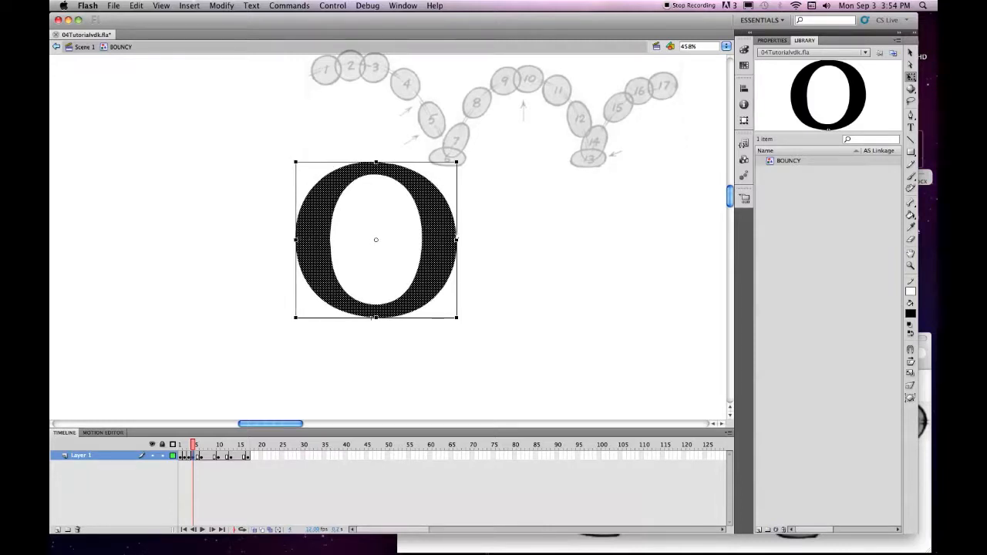
left_click_drag(457, 239, 447, 240)
left_click_drag(371, 162, 371, 149)
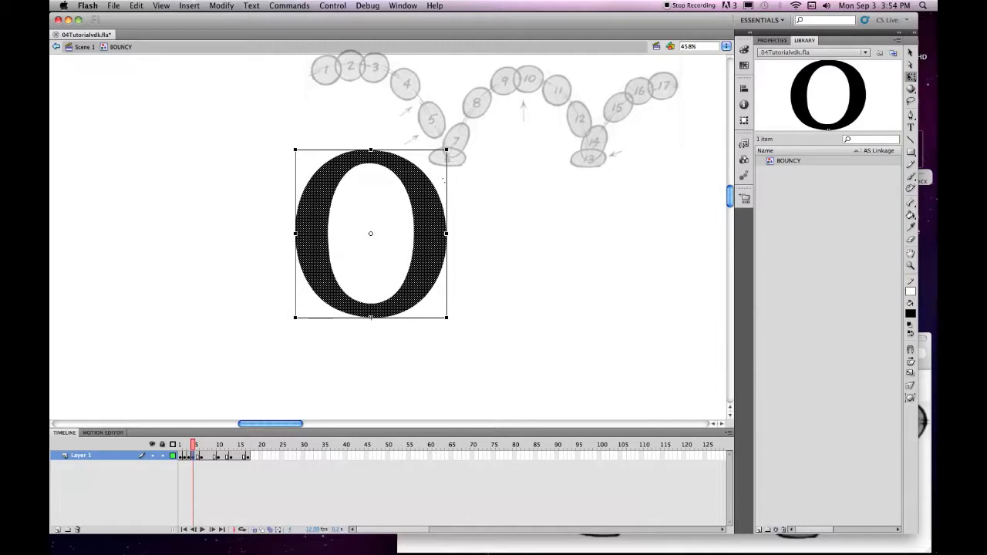
left_click_drag(414, 149, 384, 152)
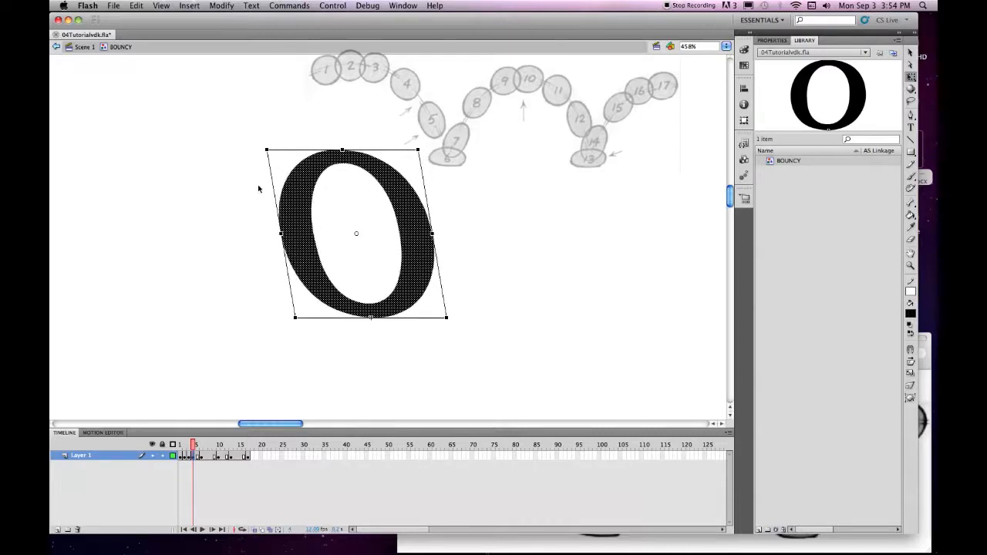
left_click_drag(269, 174, 270, 179)
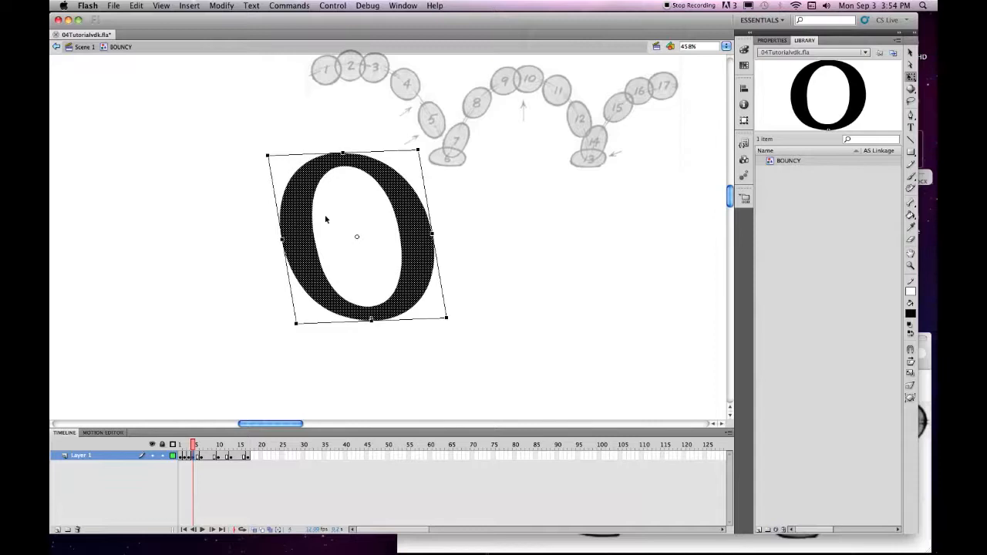
left_click_drag(441, 207, 428, 212)
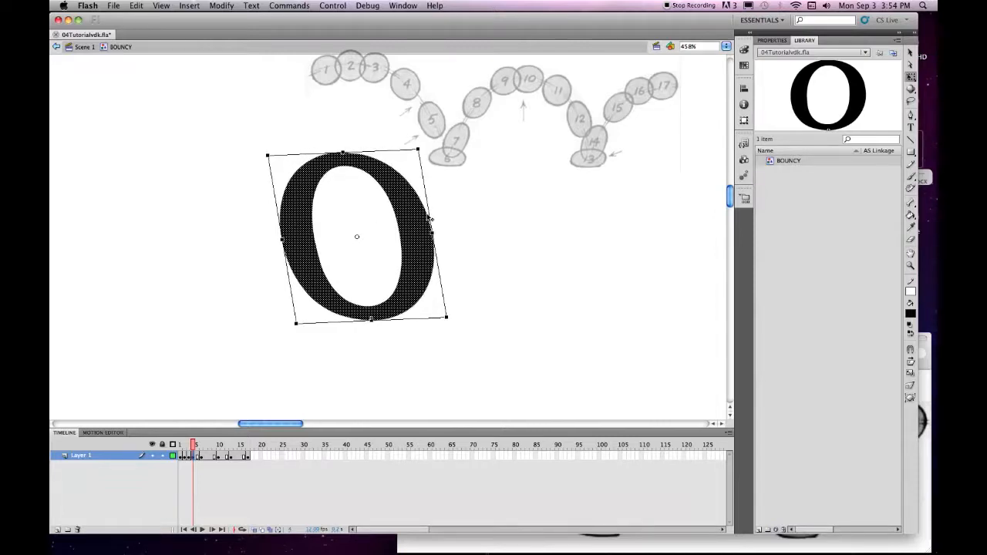
On frame 5, narrow the O from both sides, make it taller and shift it slightly right.
left_click(199, 456)
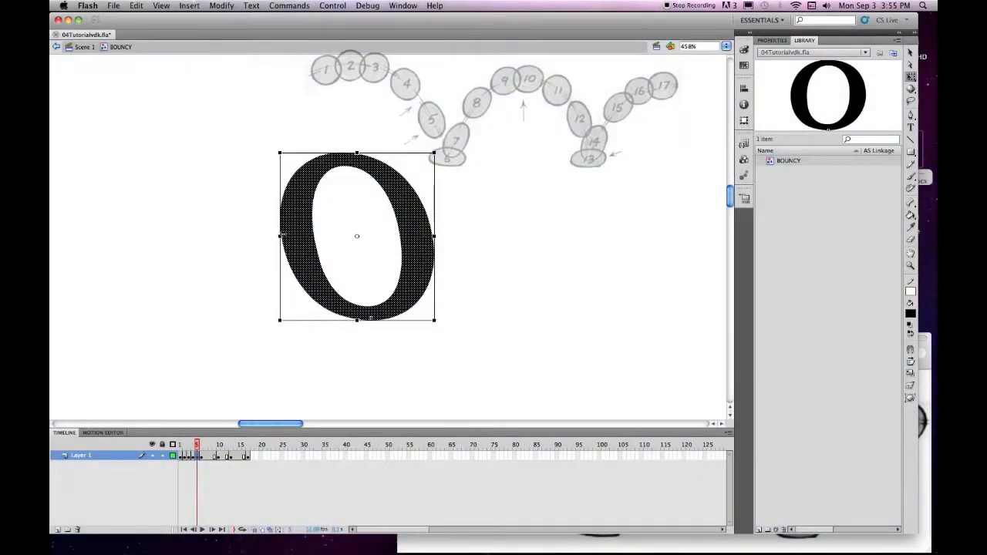
left_click_drag(280, 236, 289, 236)
left_click_drag(436, 236, 426, 236)
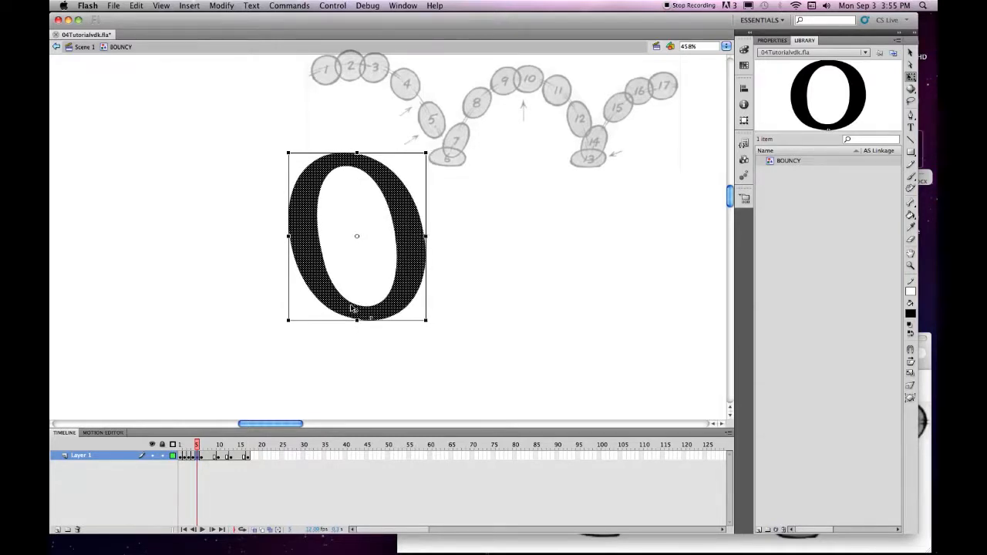
left_click_drag(351, 308, 366, 307)
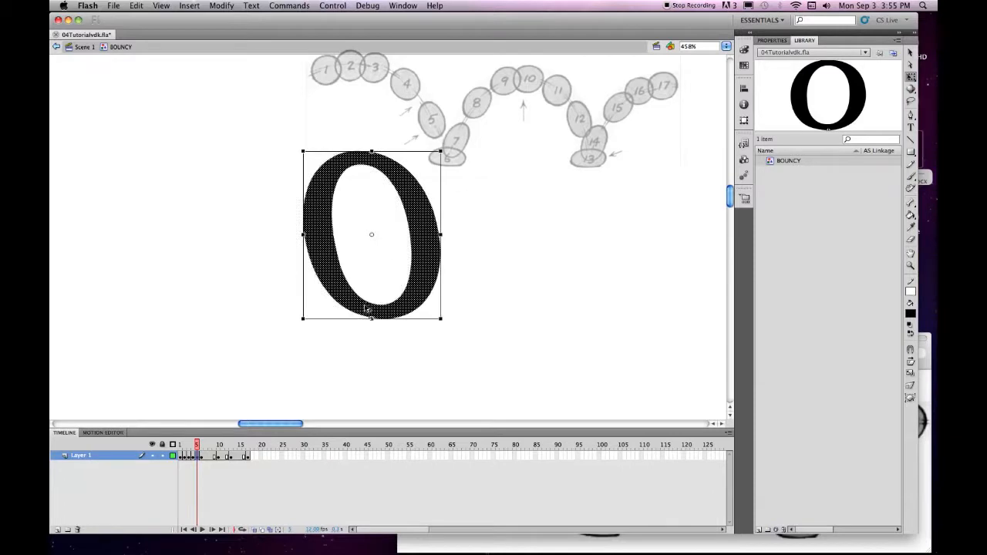
left_click_drag(373, 152, 356, 145)
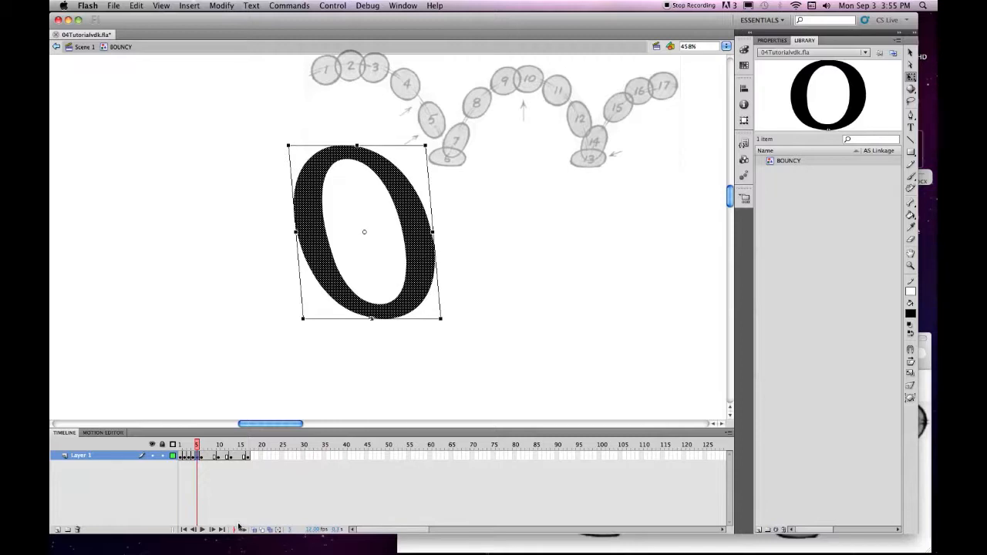
left_click(201, 456)
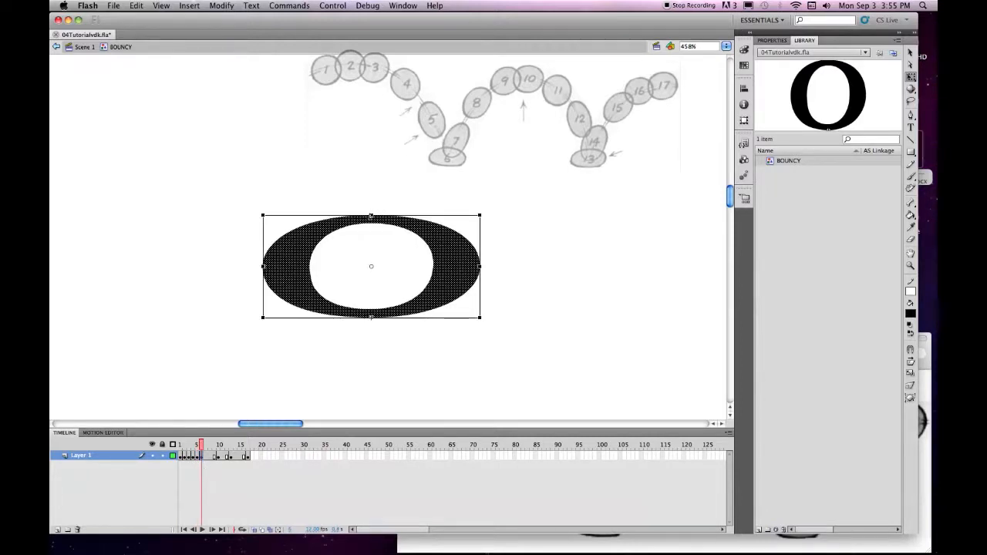
Flatten the impact-frame O by dragging its top down, then check frames 7 and 10.
left_click_drag(371, 216, 371, 229)
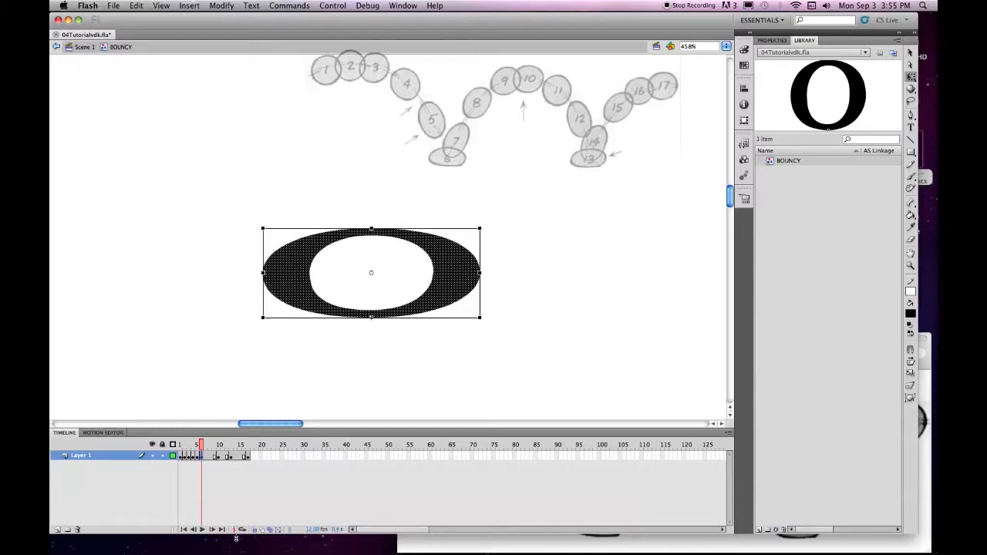
left_click(205, 456)
left_click(219, 457)
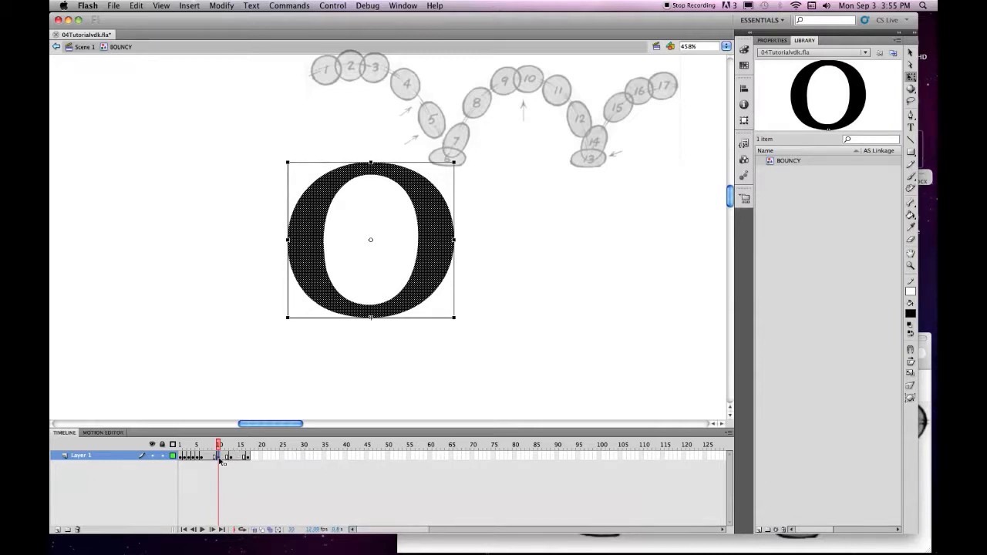
Insert keyframes repeating the previous pose, including one at frame 7.
key("F6")
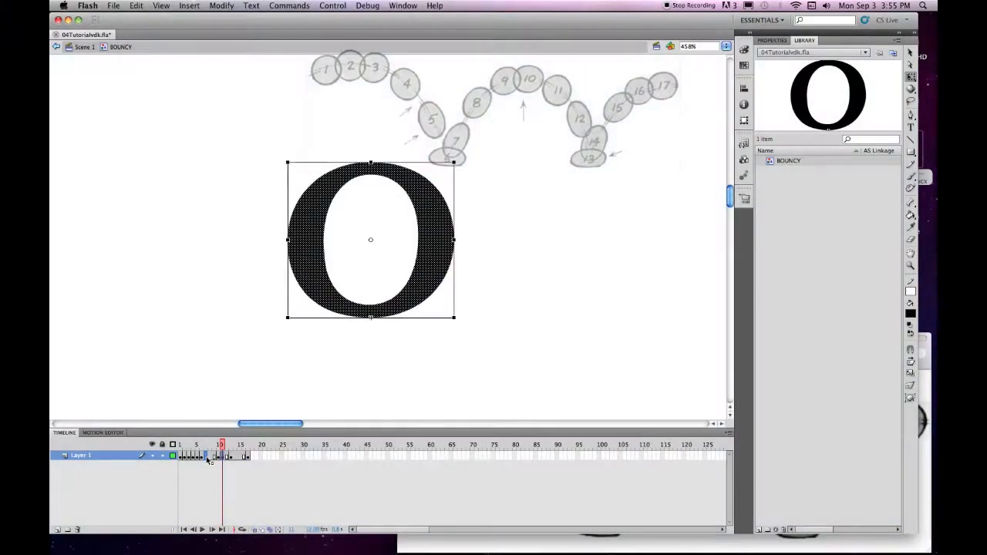
left_click(206, 456)
key("F6")
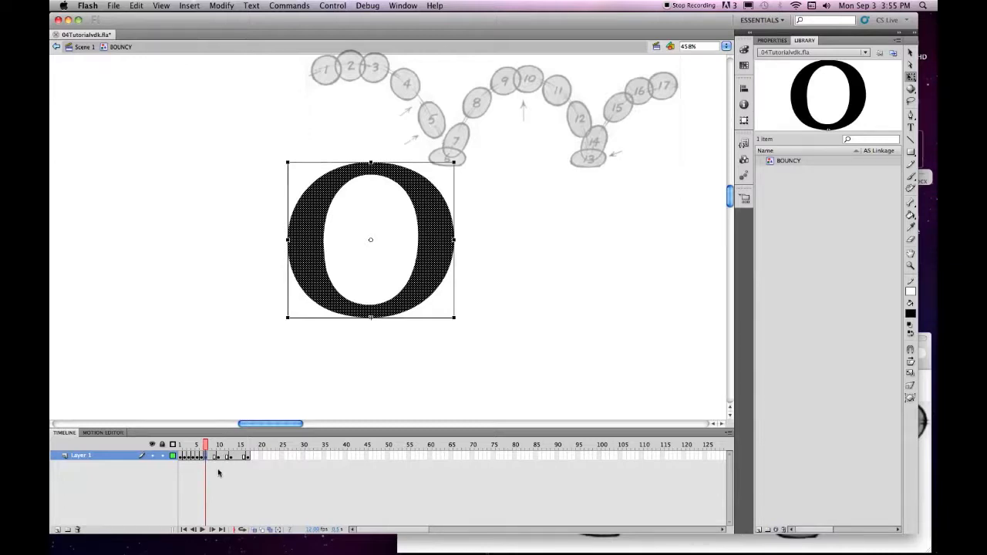
Turn on Onion Skin and narrow its range to ghost only the squashed pose.
left_click(257, 529)
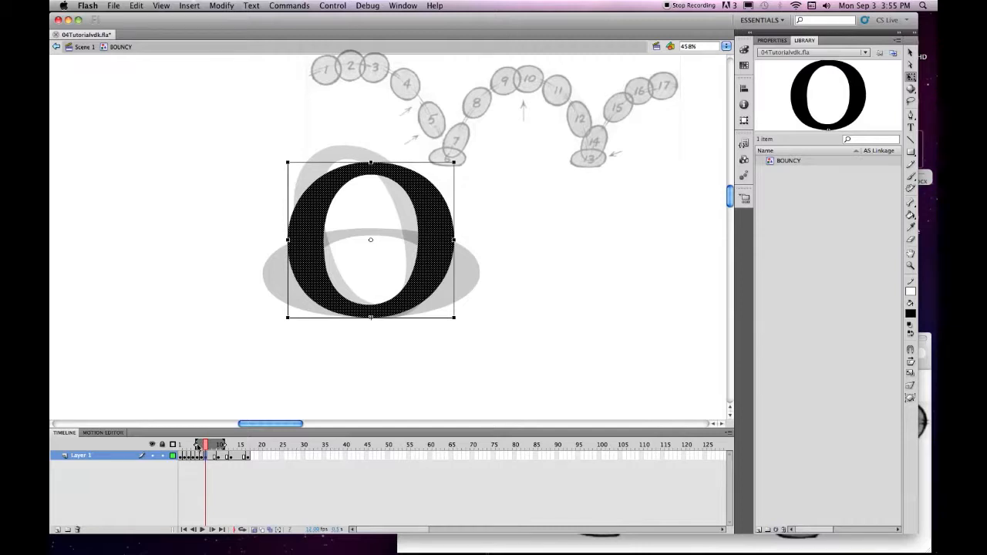
left_click_drag(196, 447, 202, 447)
left_click_drag(204, 446, 202, 447)
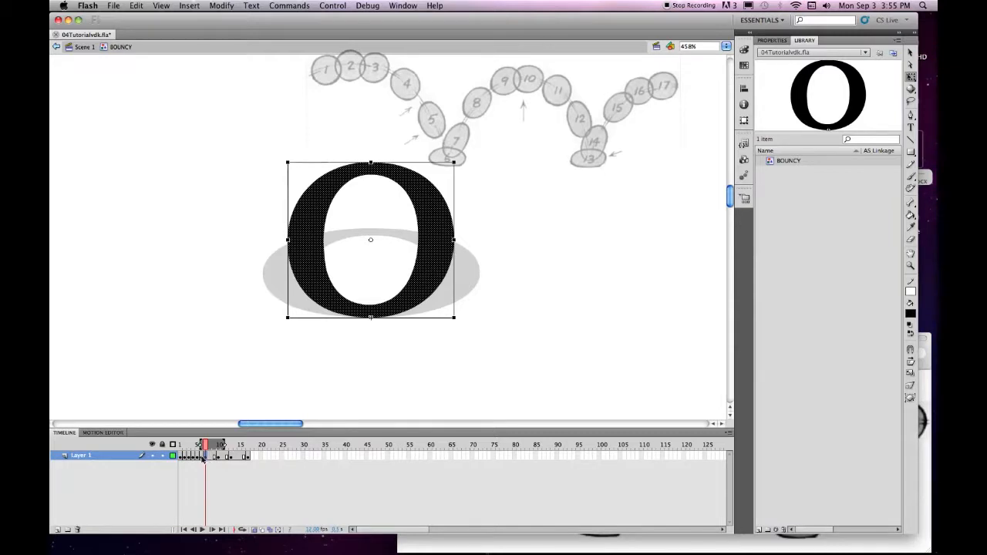
Make the post-impact O a tall, narrow oval slanted forward like italic.
left_click(201, 458)
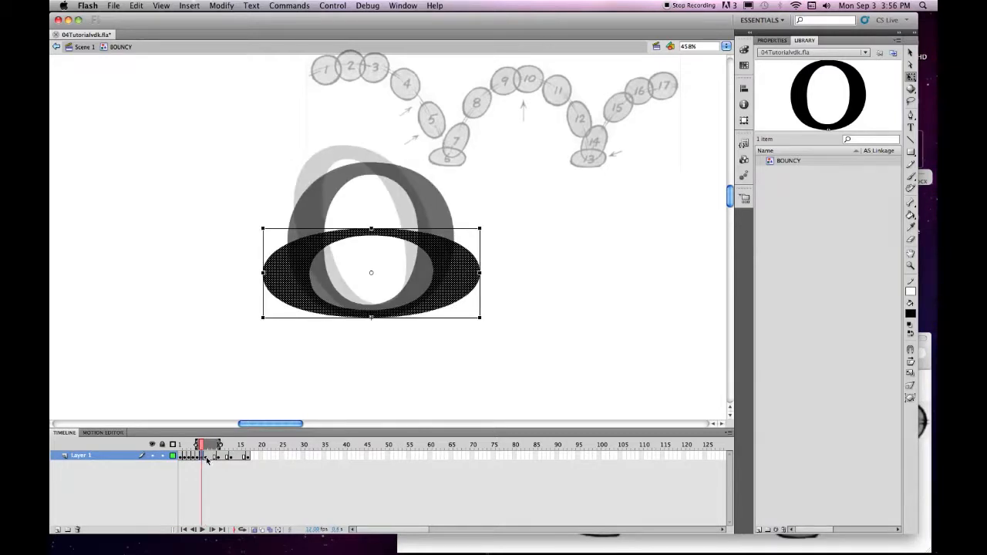
left_click(206, 456)
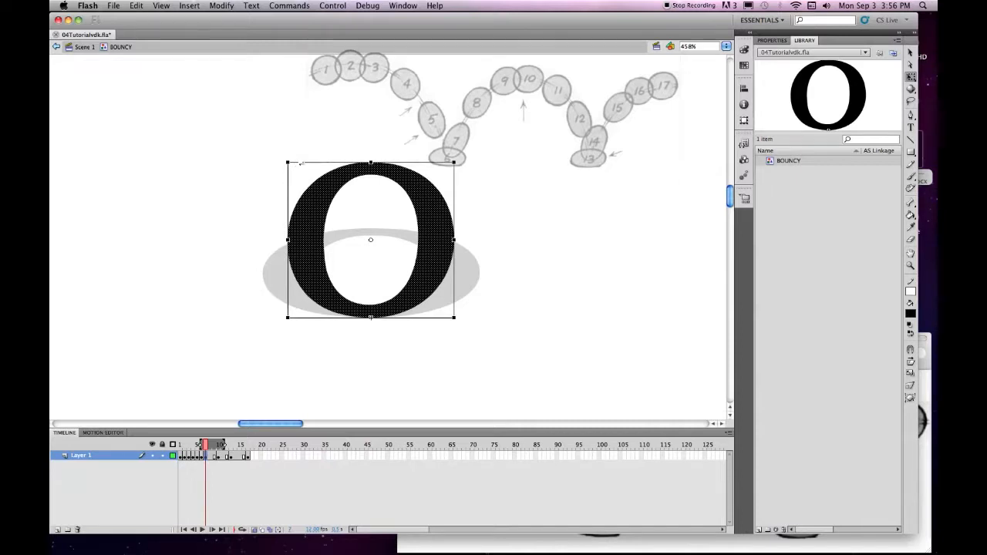
left_click_drag(307, 163, 337, 163)
left_click_drag(469, 241, 447, 240)
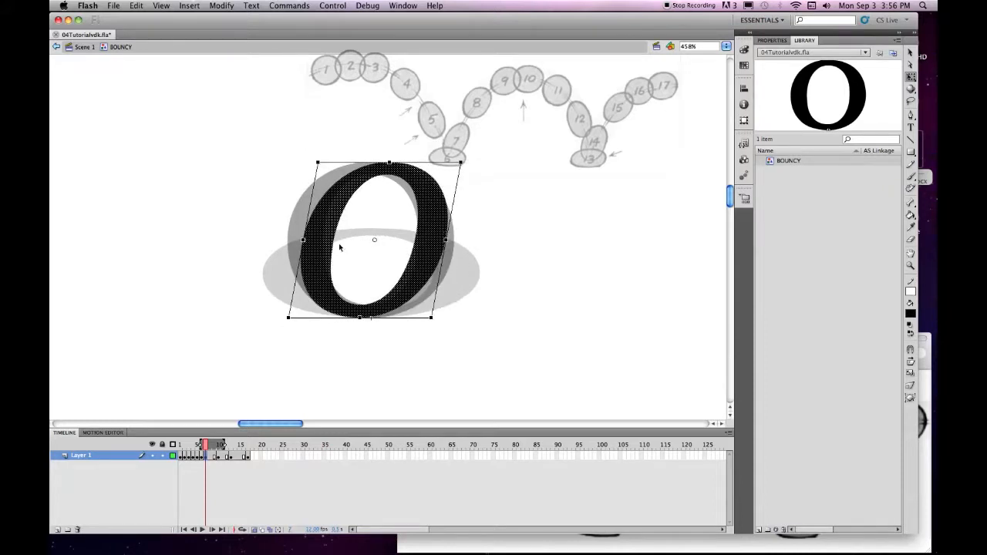
left_click_drag(304, 241, 325, 240)
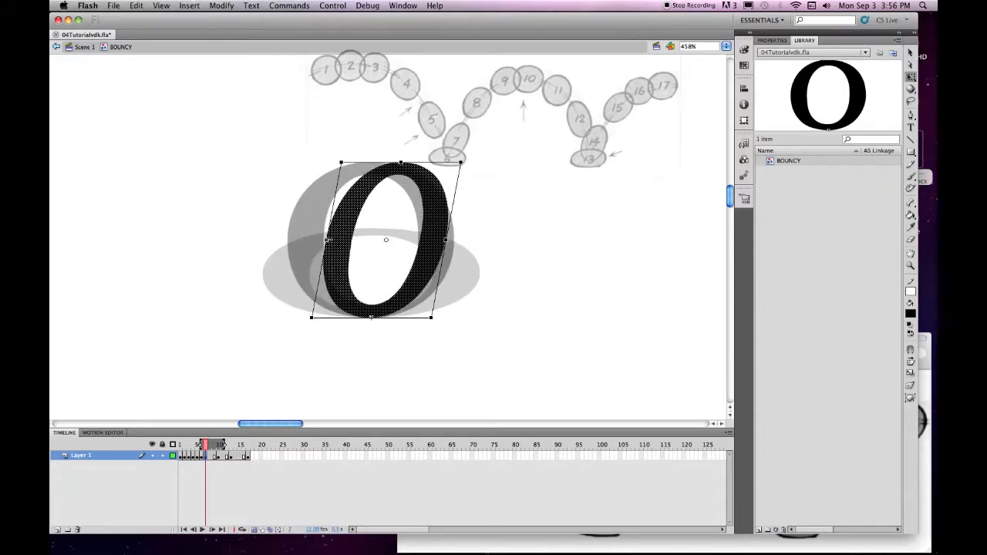
left_click_drag(401, 163, 379, 132)
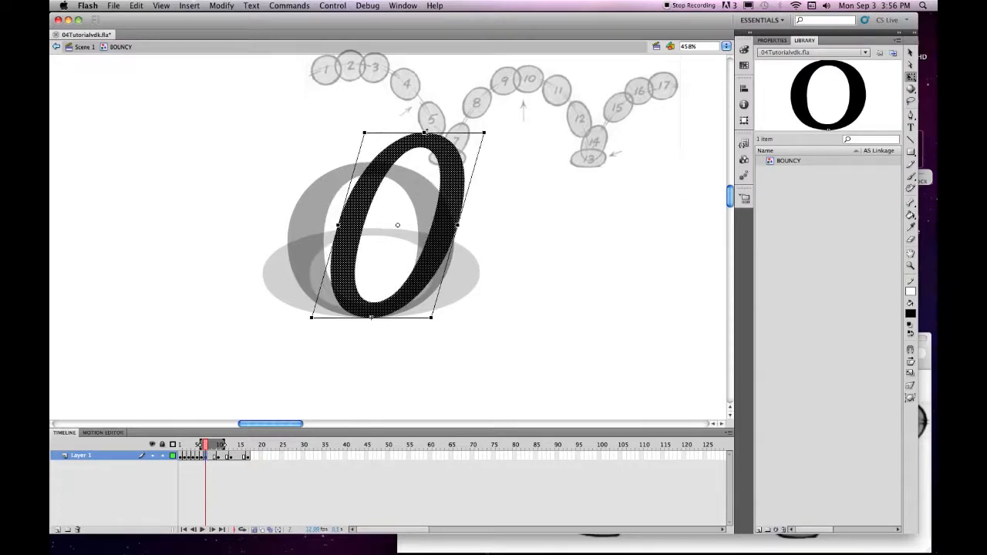
left_click_drag(459, 225, 462, 225)
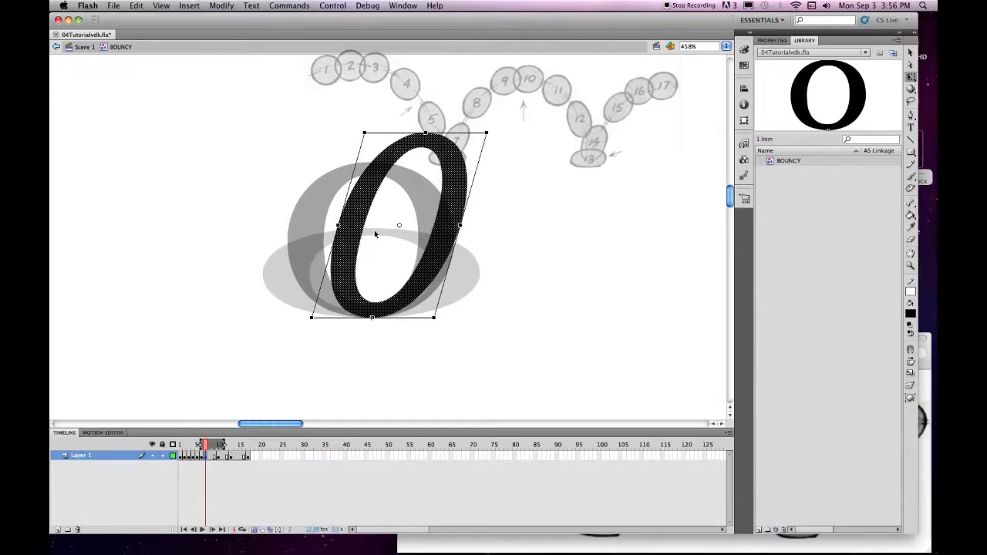
left_click_drag(338, 226, 336, 226)
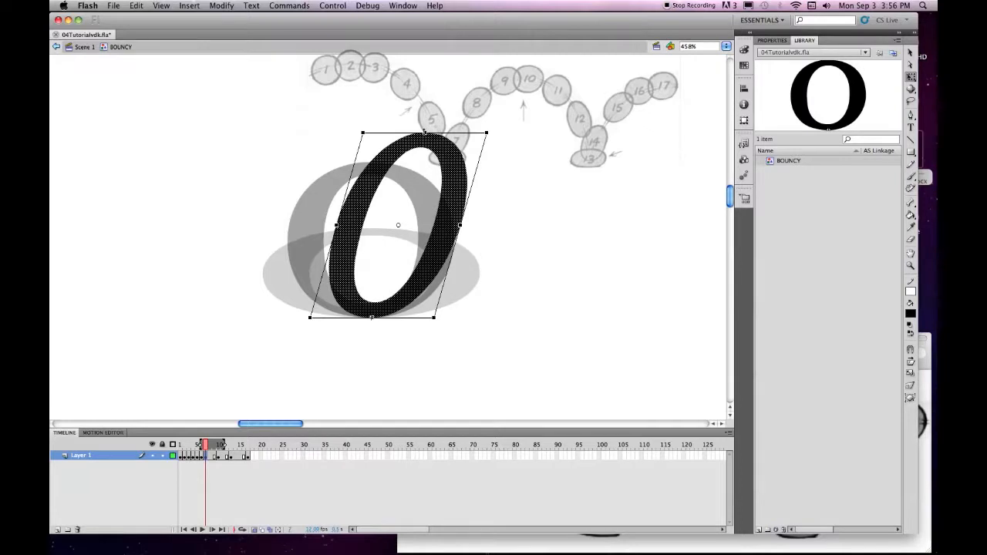
left_click_drag(425, 132, 425, 132)
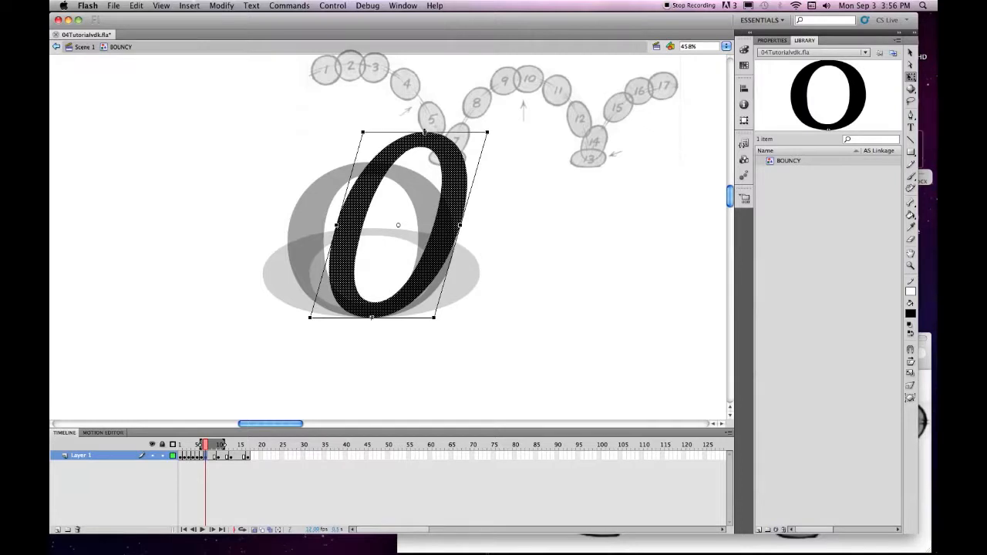
Keyframe frame 8 with the O squashed shorter, wider and nudged right.
left_click(209, 458)
key("F6")
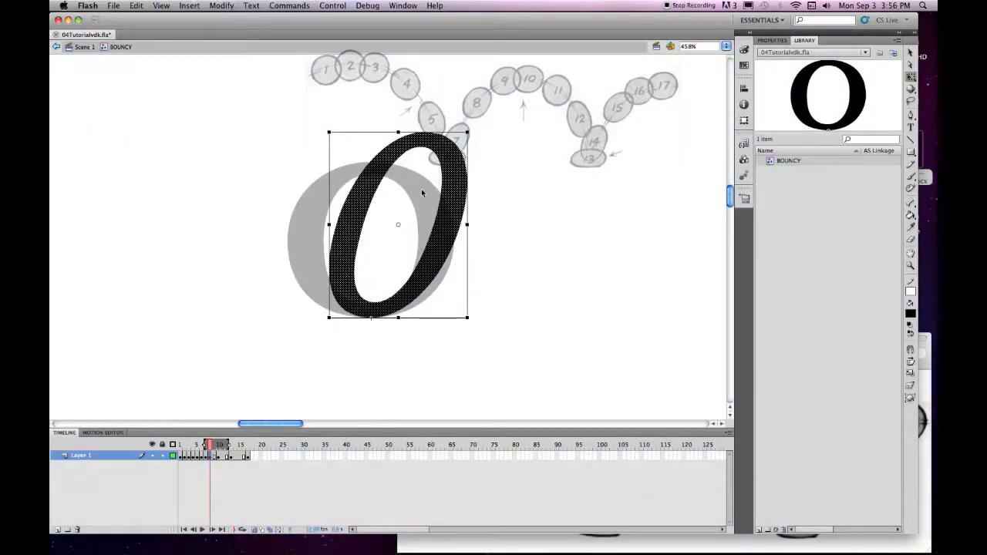
left_click_drag(398, 132, 378, 149)
left_click_drag(326, 233, 318, 234)
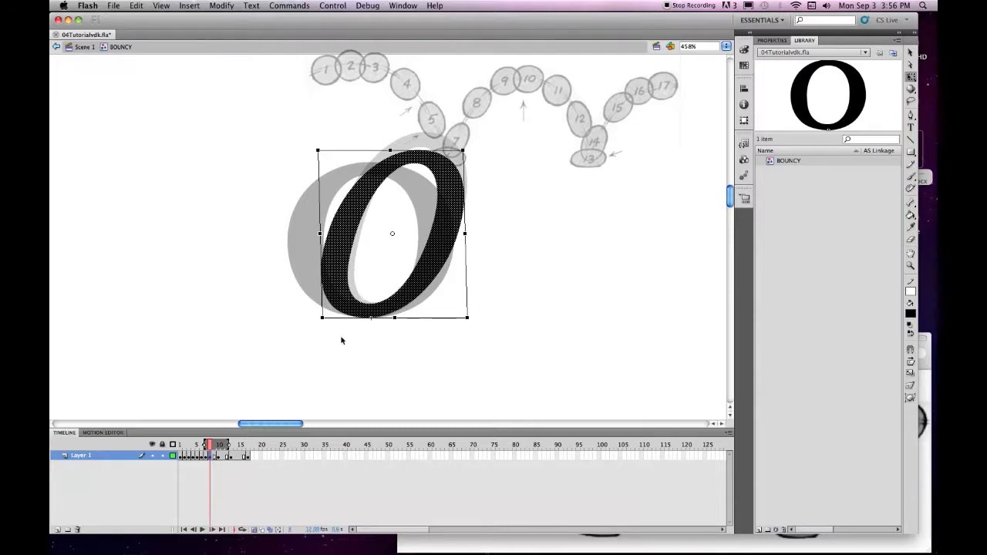
key("Right")
key("Right")
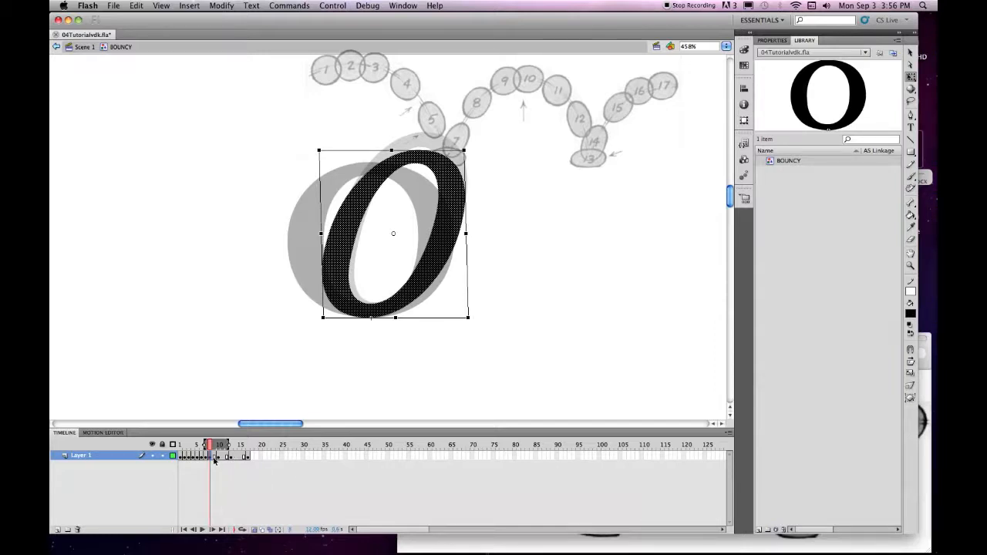
Add a keyframe on the next frame and tilt the O's top to the left.
key("period")
key("F6")
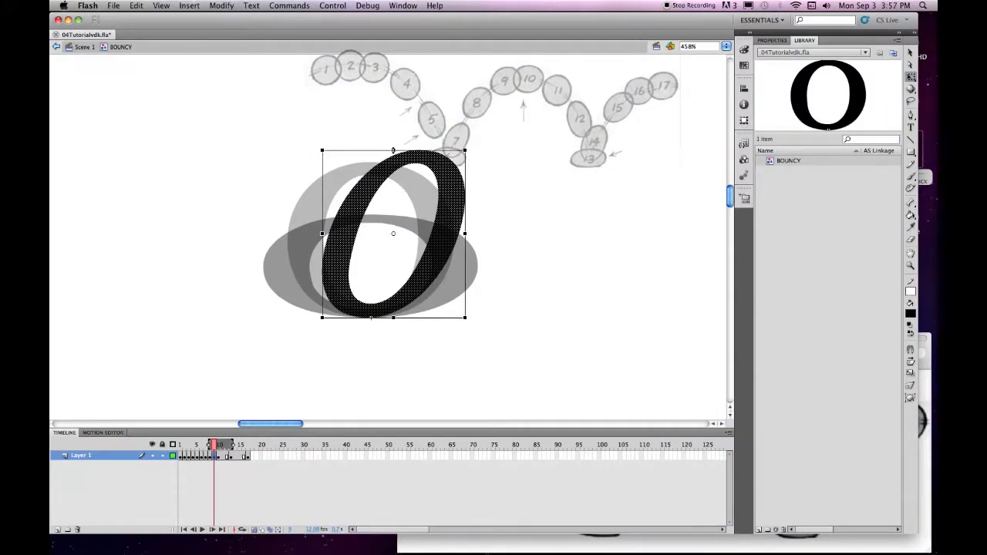
left_click_drag(373, 152, 332, 151)
Squash the O vertically and widen it on both sides with a slight slant.
left_click(373, 141)
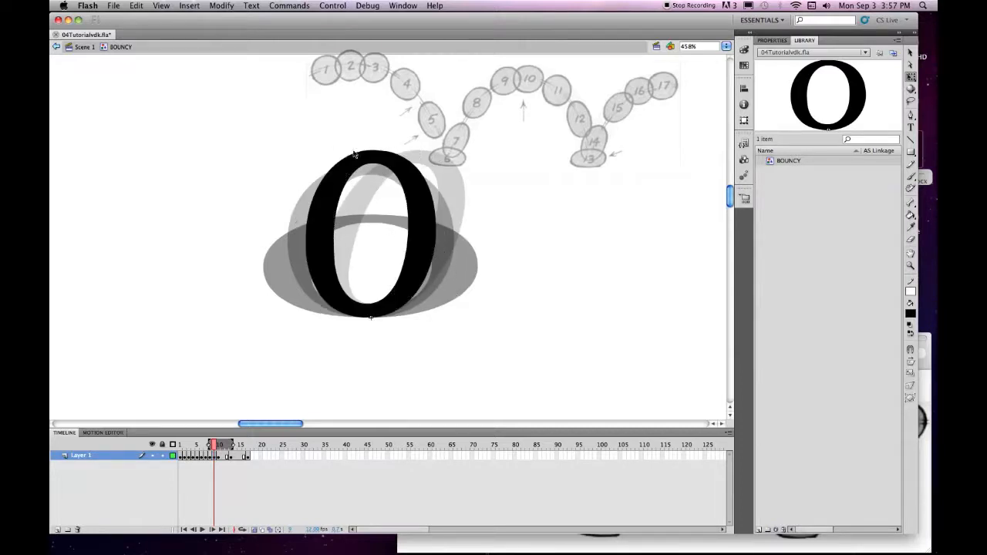
left_click(371, 153)
left_click_drag(371, 151, 371, 163)
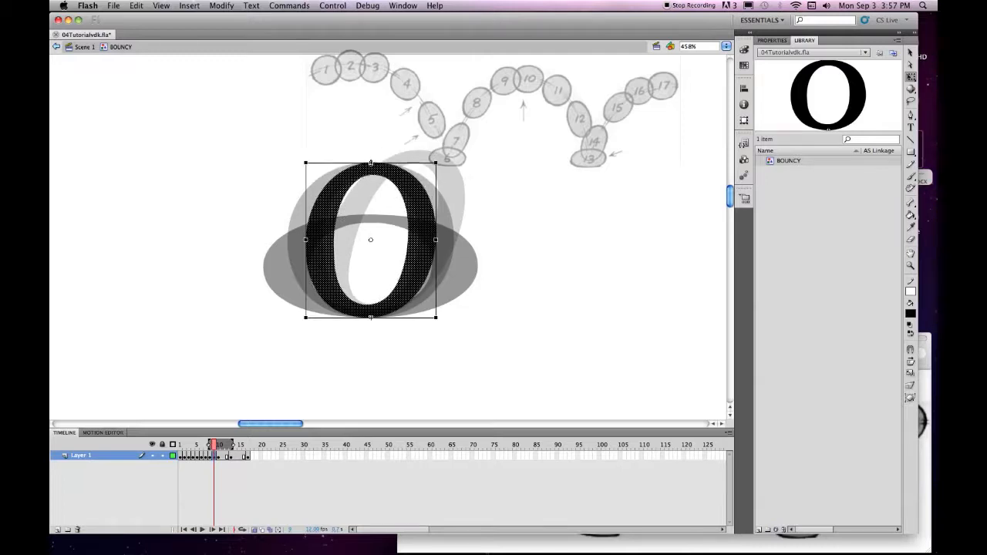
left_click_drag(306, 240, 288, 240)
left_click_drag(436, 240, 450, 242)
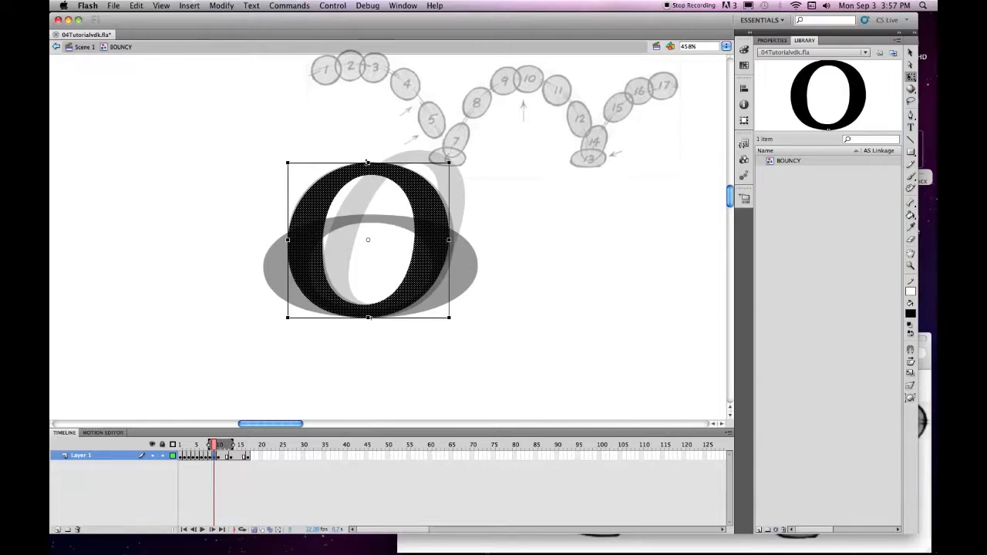
left_click_drag(368, 163, 372, 163)
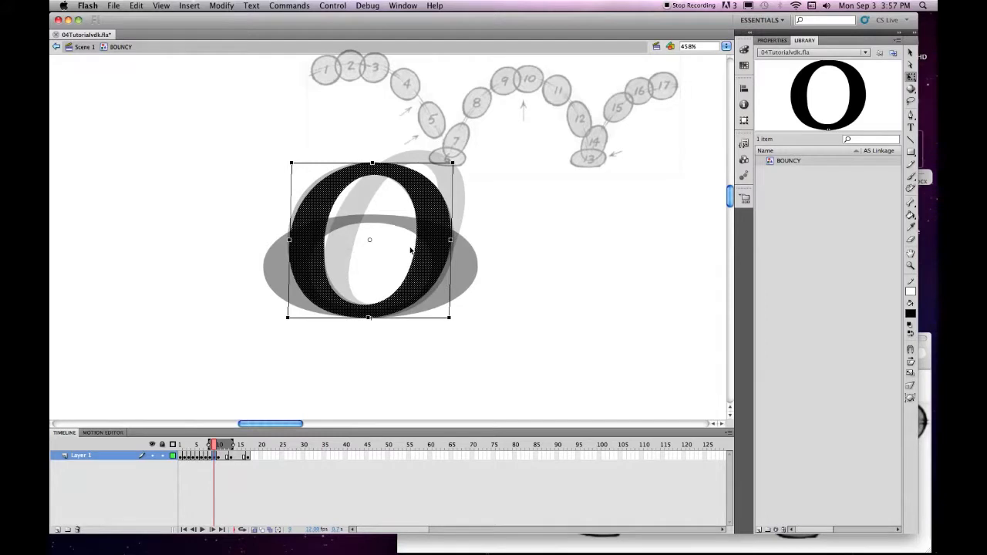
Two frames on, tilt the O's top left, narrow it and stretch it slightly taller.
left_click(219, 456)
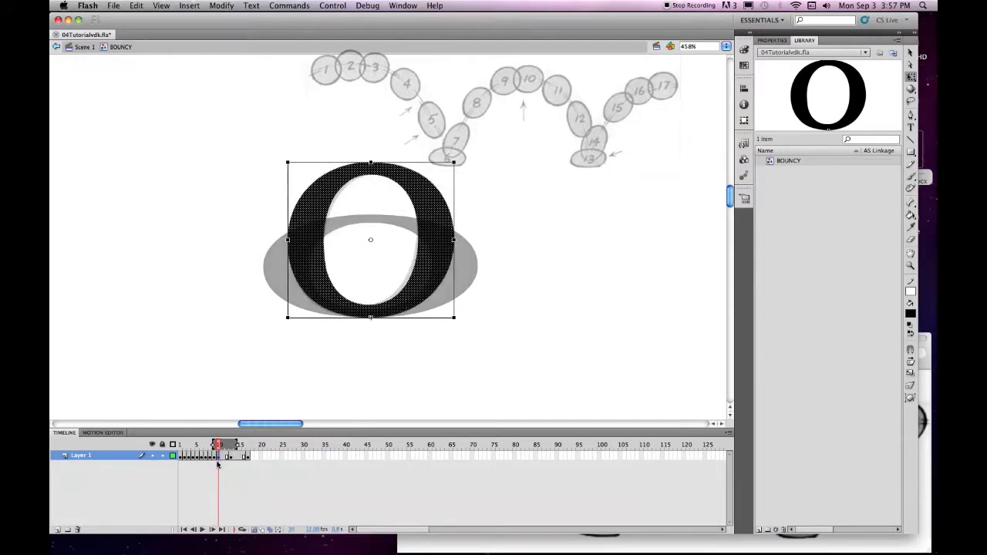
left_click(222, 459)
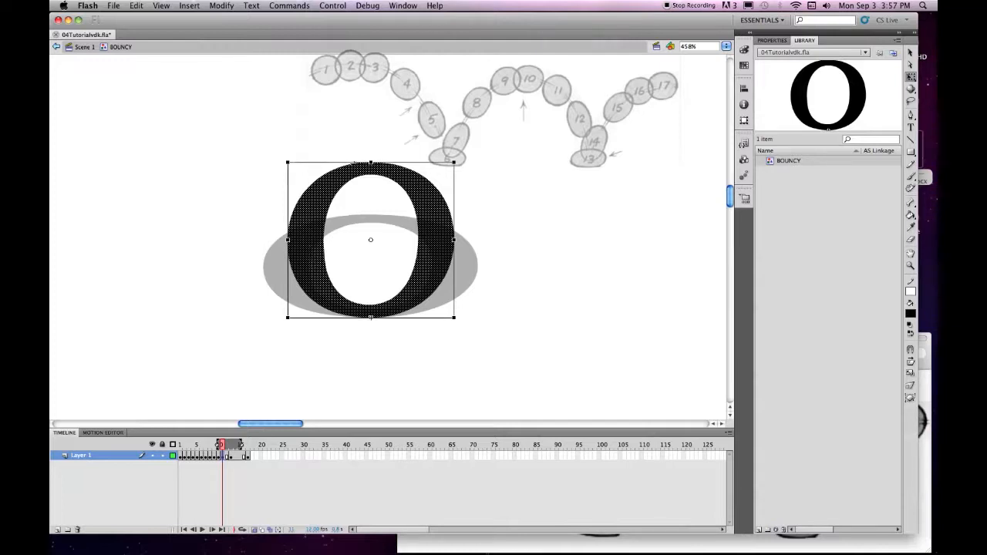
left_click_drag(356, 163, 348, 163)
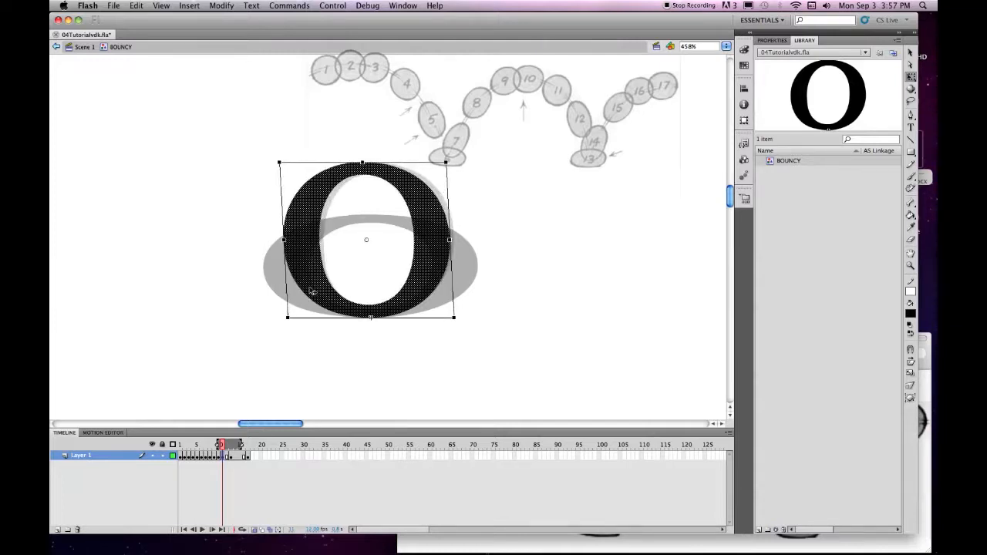
left_click_drag(448, 240, 445, 240)
left_click_drag(284, 240, 288, 240)
left_click_drag(363, 163, 363, 161)
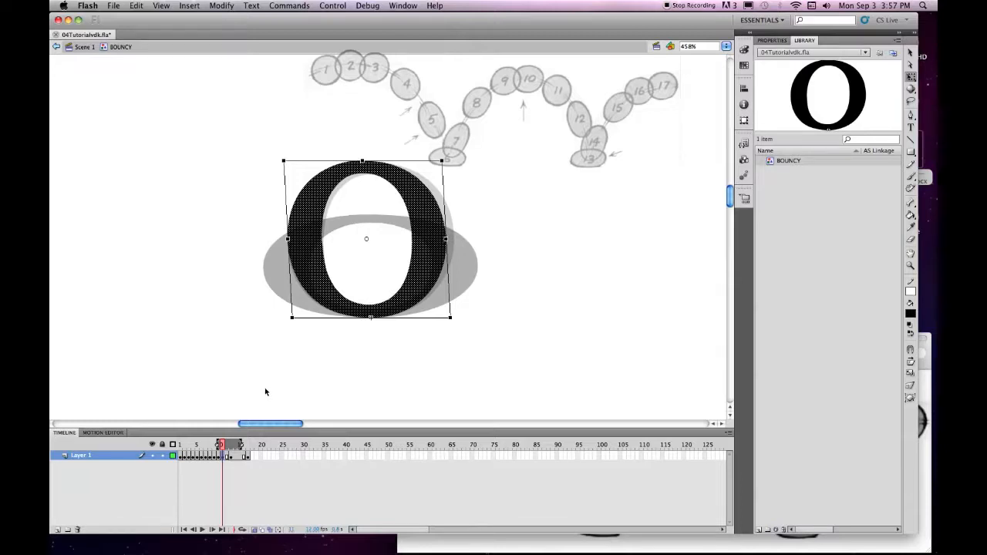
On frame 12, stretch the O taller and narrower, leaning its top to the left.
left_click(227, 457)
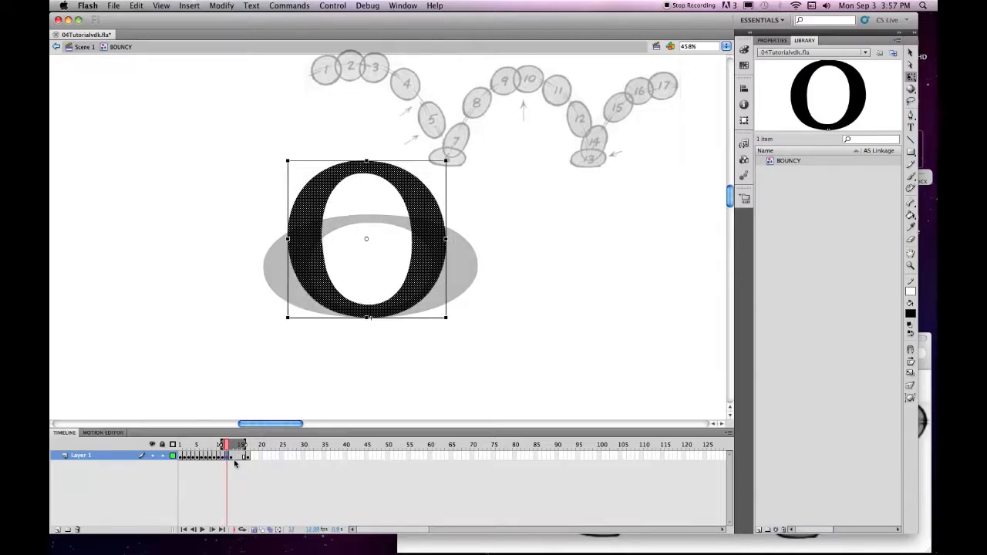
left_click_drag(366, 160, 366, 146)
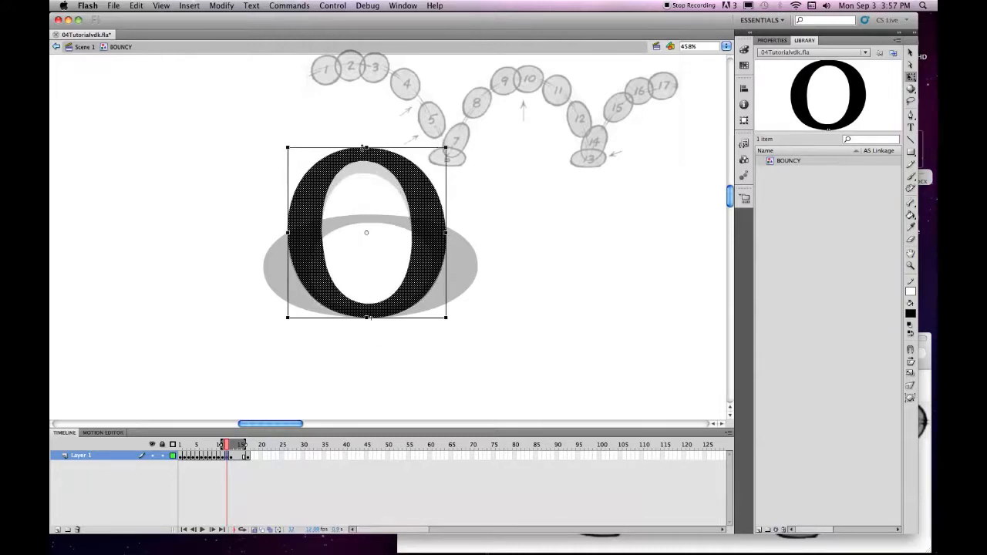
left_click_drag(446, 231, 429, 232)
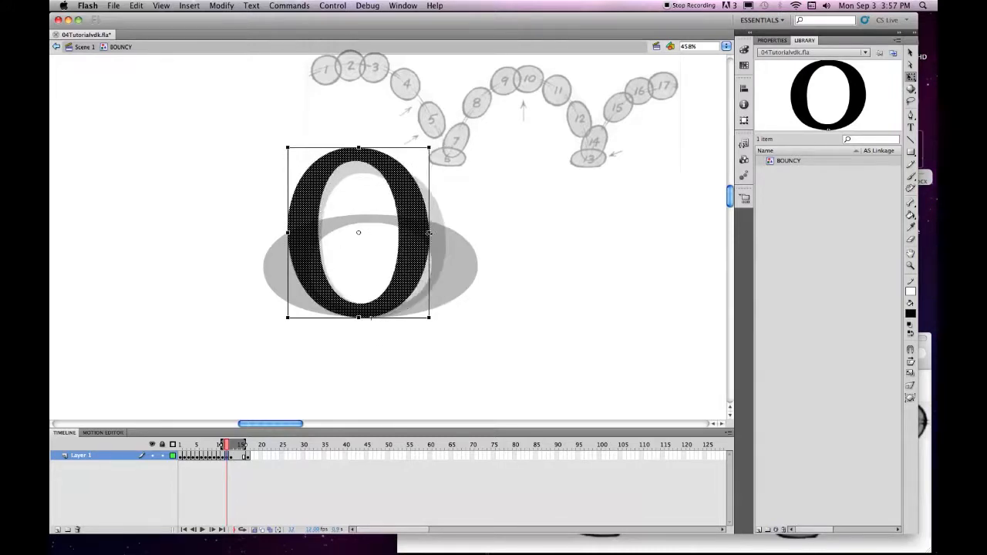
left_click_drag(288, 231, 300, 232)
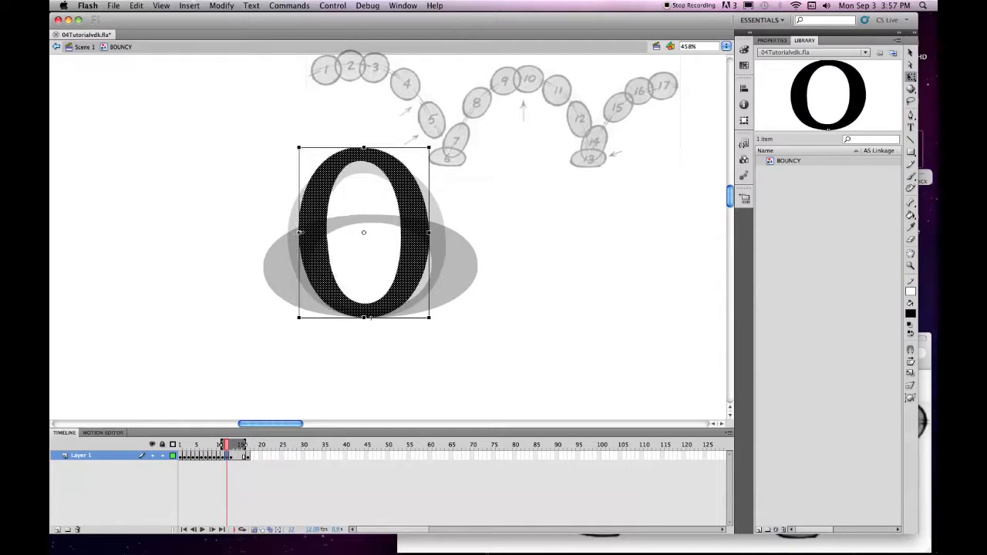
left_click_drag(401, 271, 413, 275)
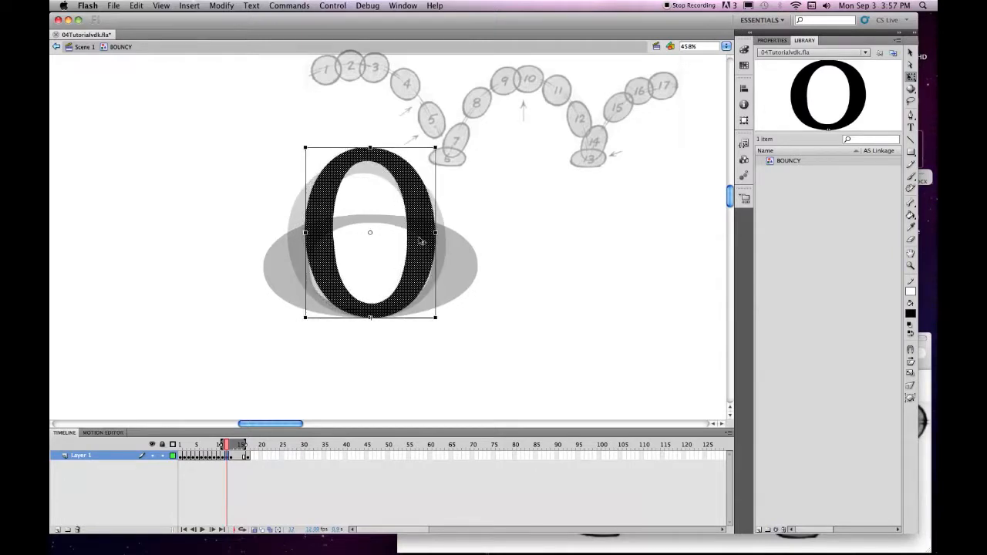
left_click_drag(371, 147, 344, 142)
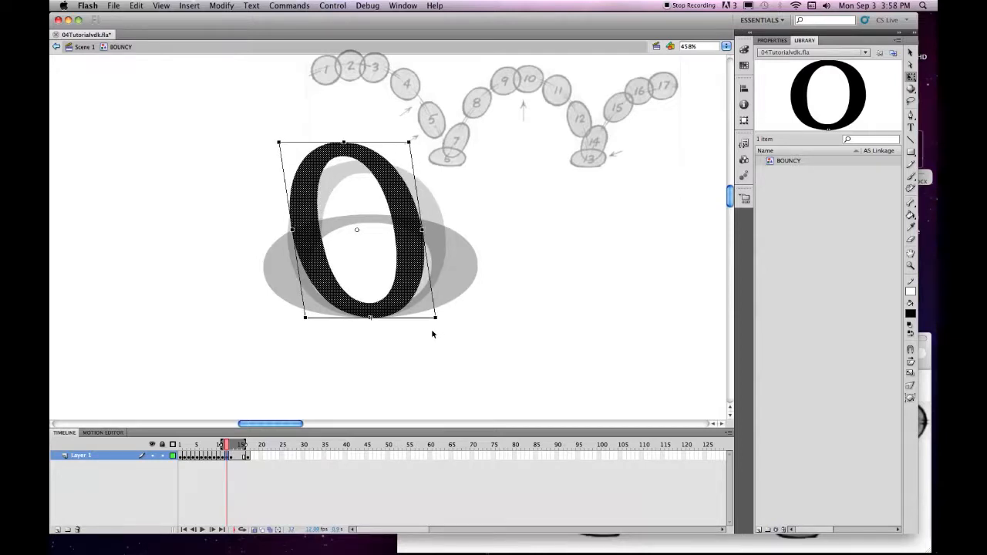
left_click(231, 456)
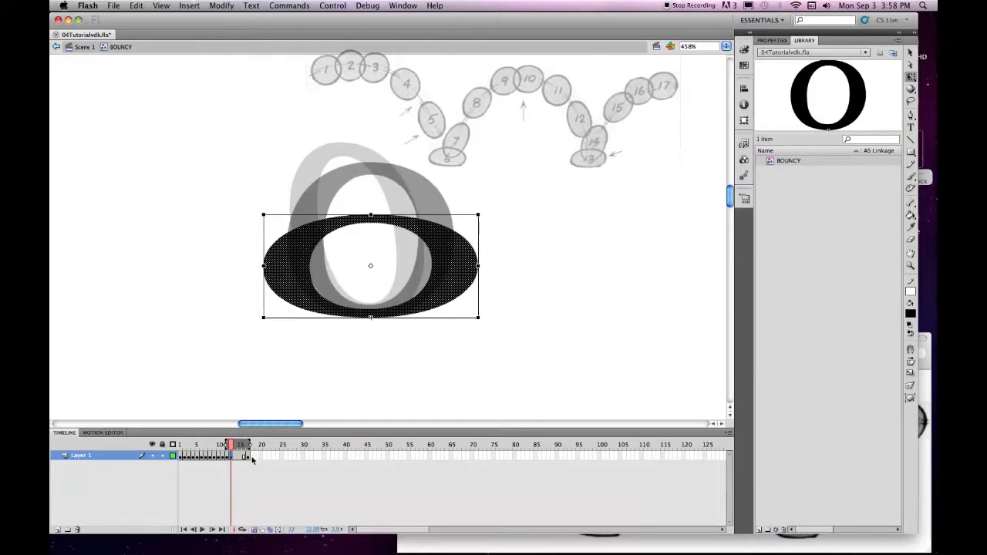
left_click(248, 457)
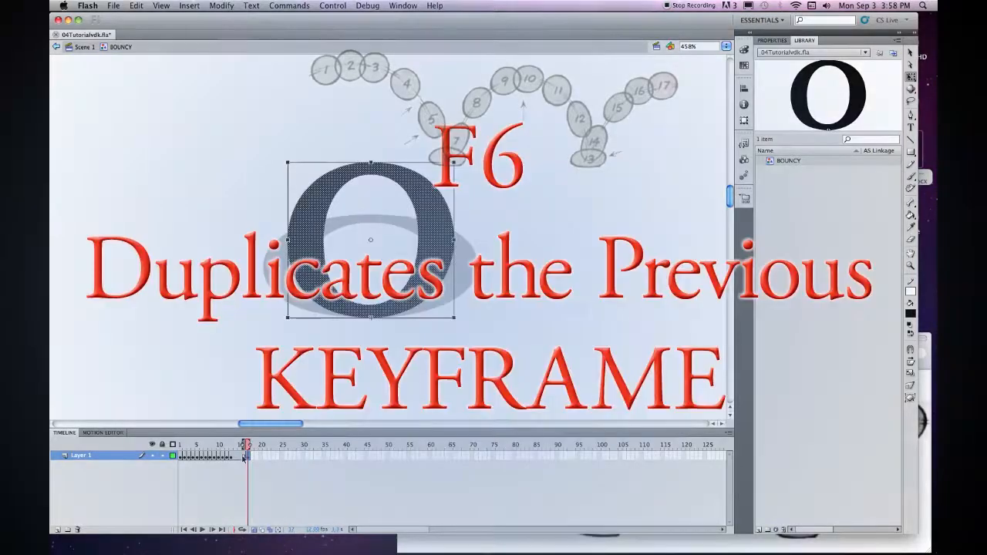
Add a keyframe, compare it with the squashed frame, then delete the extra frame.
key("F6")
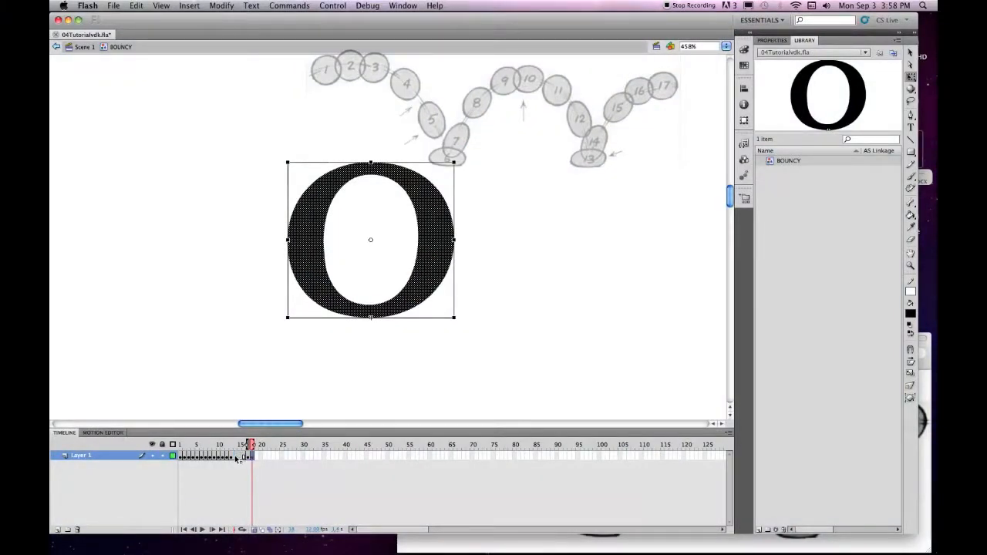
left_click(235, 457)
left_click(251, 457)
key("shift+F5")
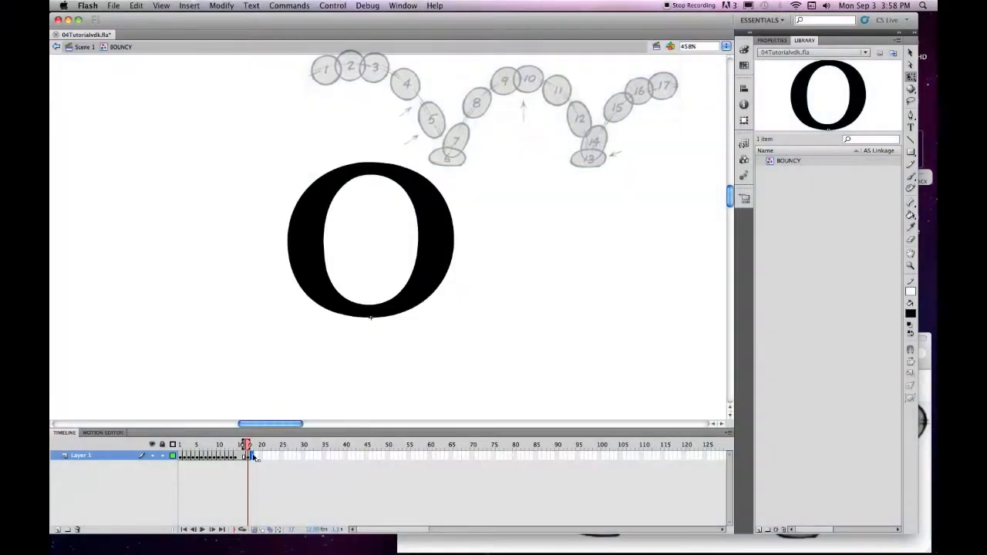
Make the post-squash O taller and slimmer with a forward lean, then keyframe the next frame.
left_click(237, 456)
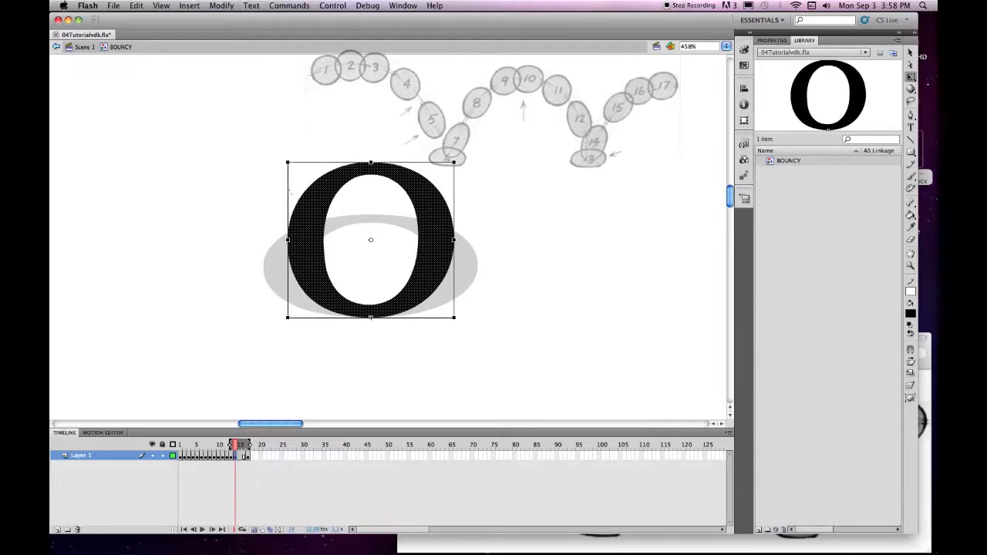
left_click_drag(369, 161, 370, 156)
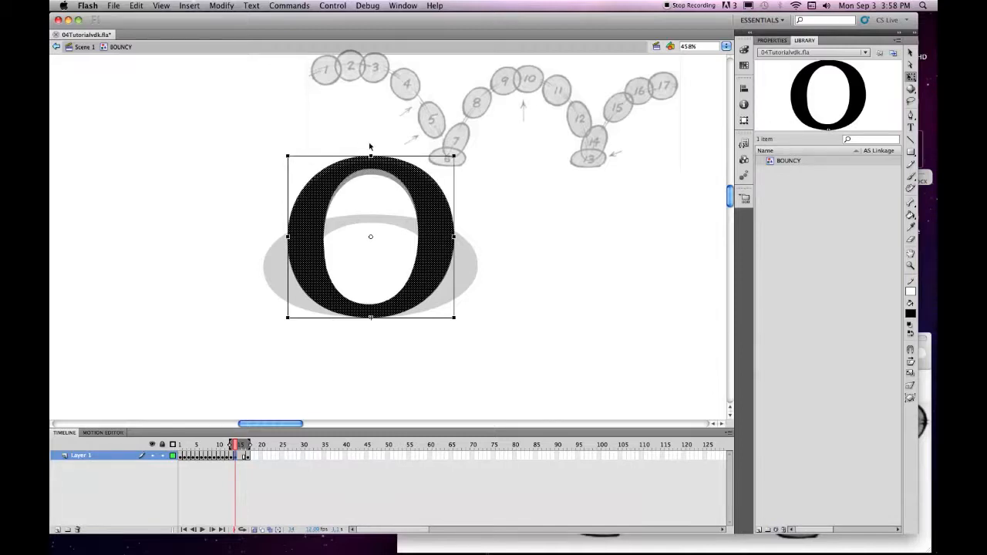
left_click_drag(371, 156, 392, 152)
left_click_drag(300, 235, 311, 235)
left_click_drag(465, 235, 452, 236)
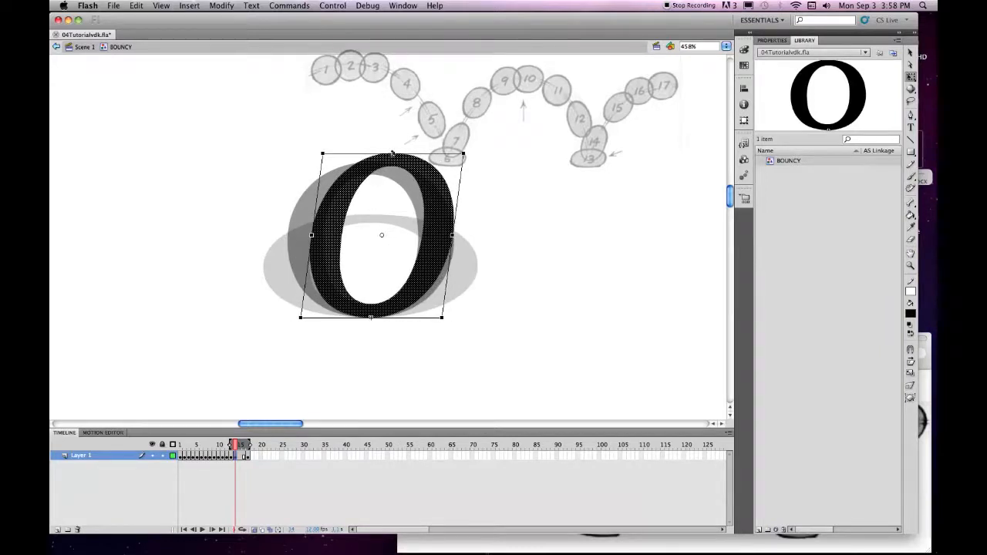
left_click_drag(392, 153, 392, 145)
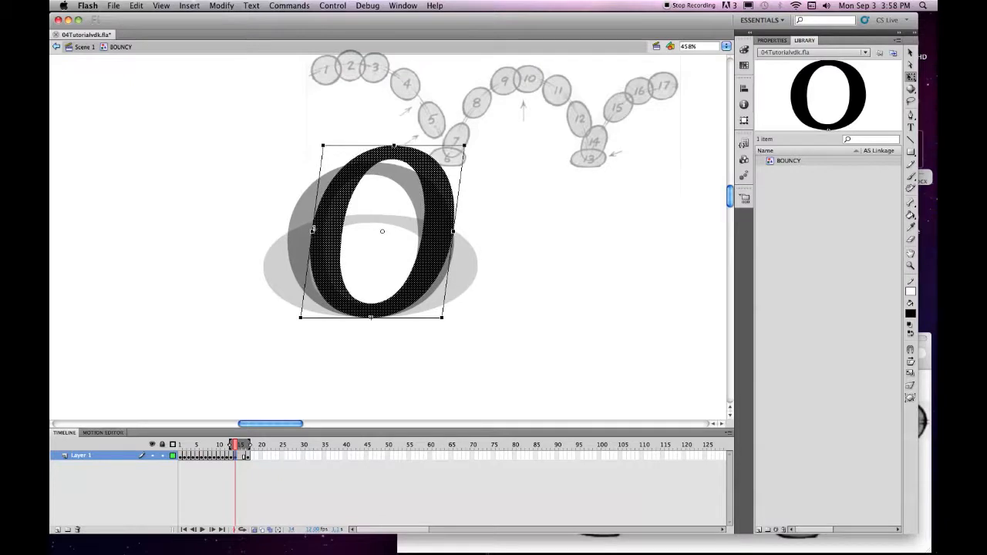
left_click_drag(312, 231, 321, 232)
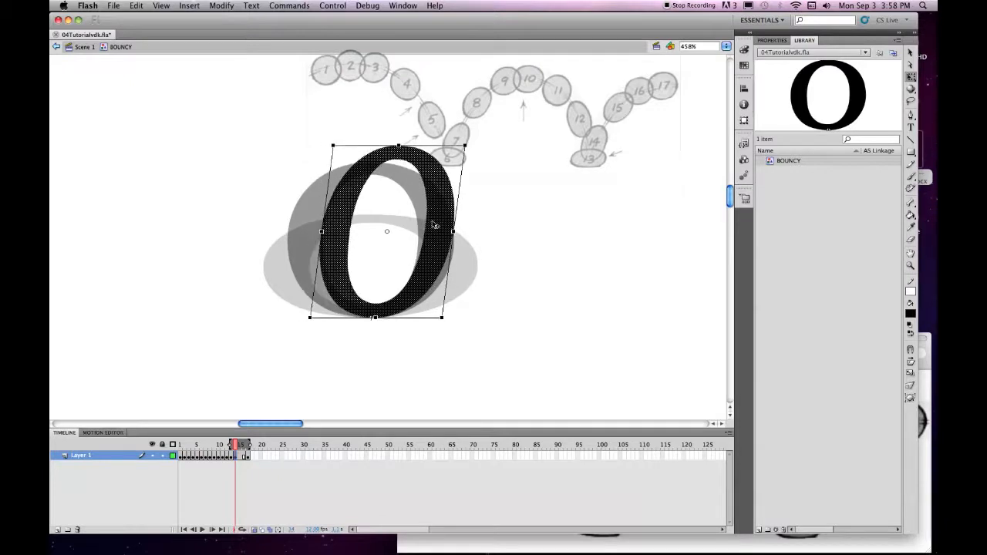
left_click_drag(451, 231, 450, 231)
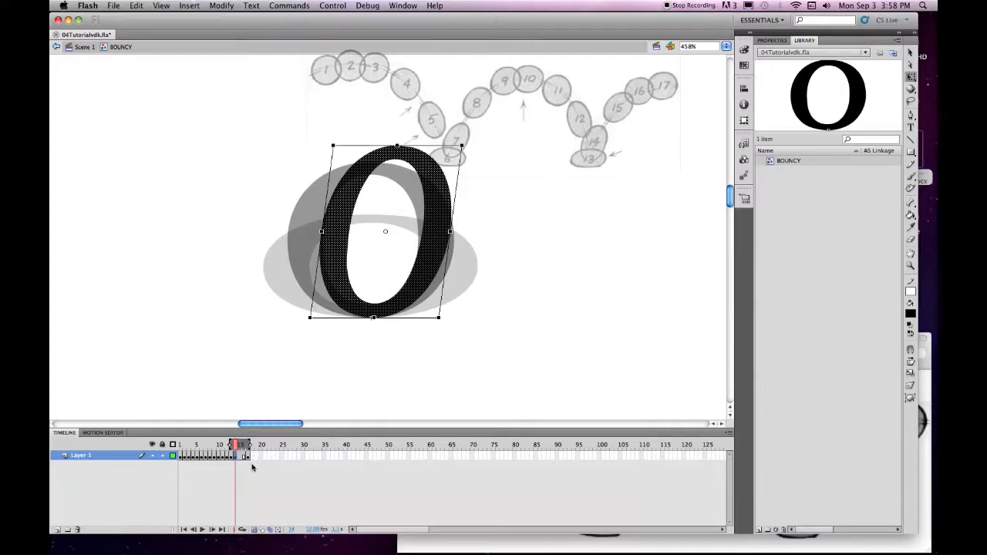
key("F6")
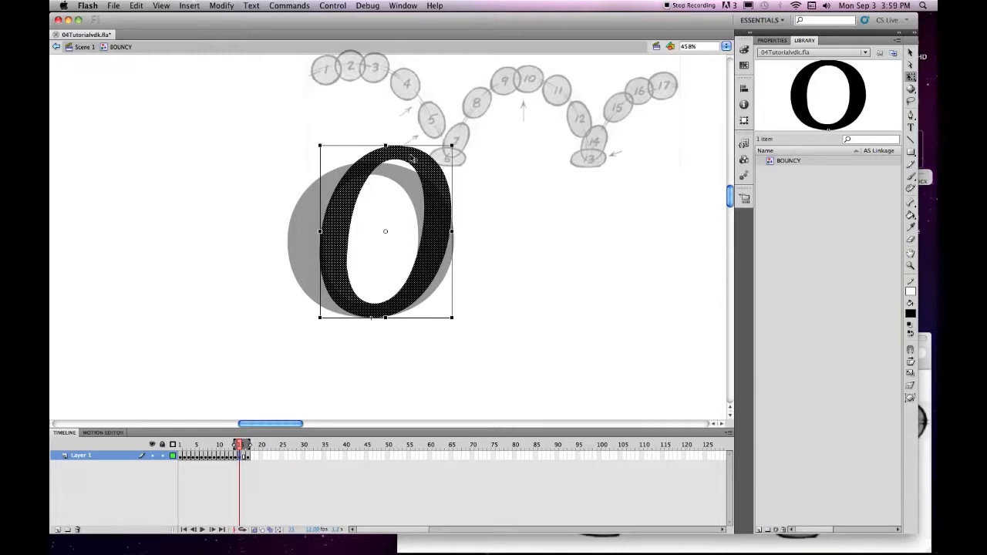
Lean the O's top right, squash it from the top and widen it leftward.
left_click_drag(345, 145, 376, 147)
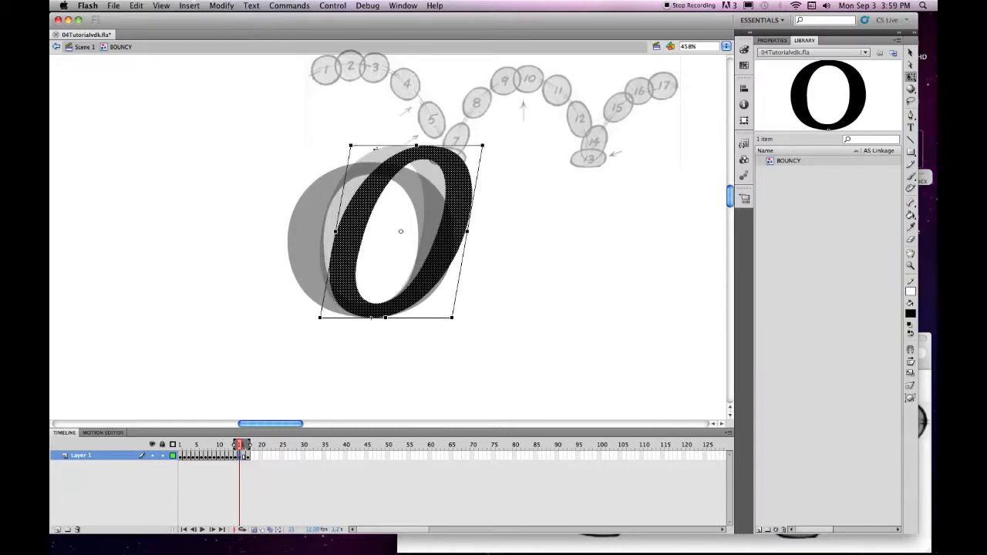
left_click_drag(416, 145, 413, 160)
left_click_drag(333, 239, 329, 239)
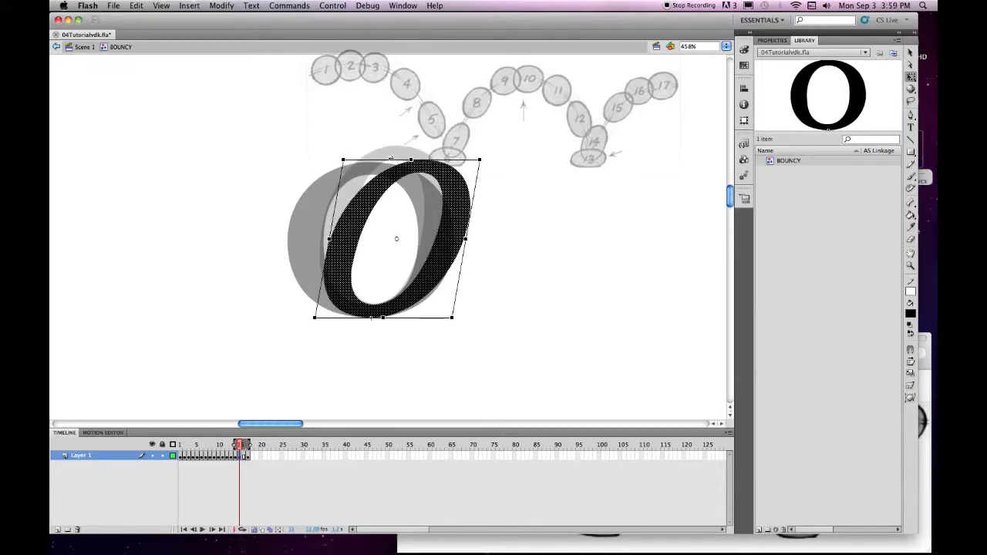
left_click_drag(391, 158, 396, 159)
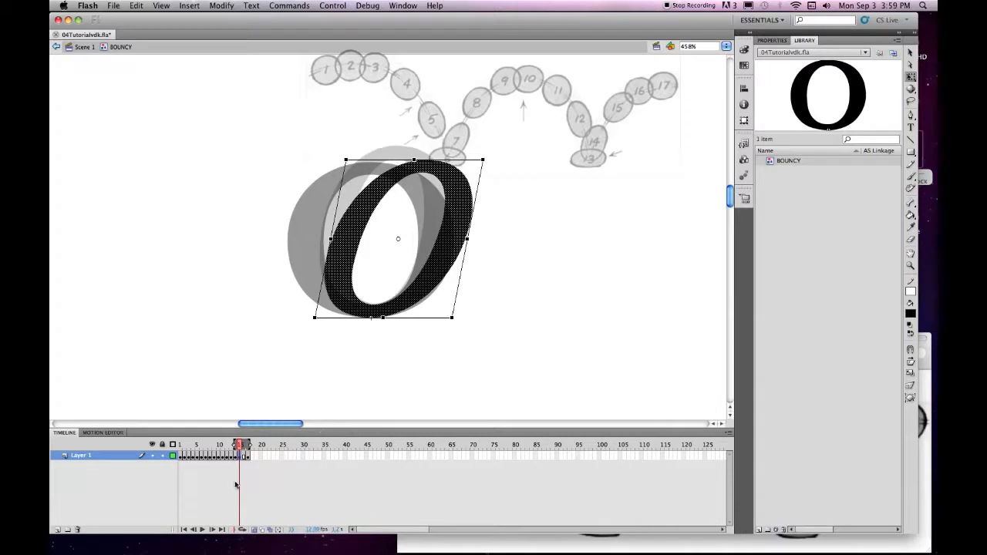
Keyframe the next frame and make the O shorter, wider, leaning left and shifted right.
left_click(244, 456)
key("F6")
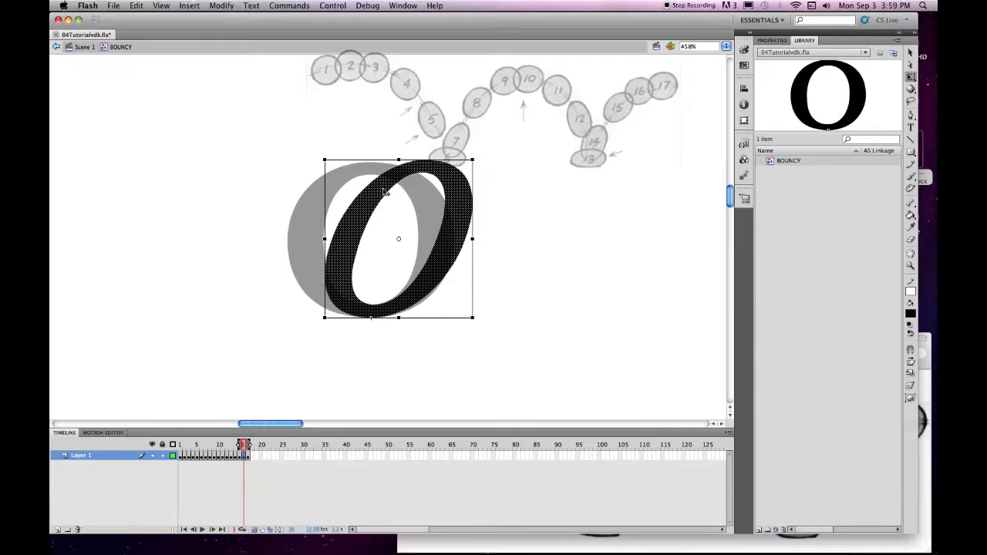
left_click_drag(399, 160, 399, 173)
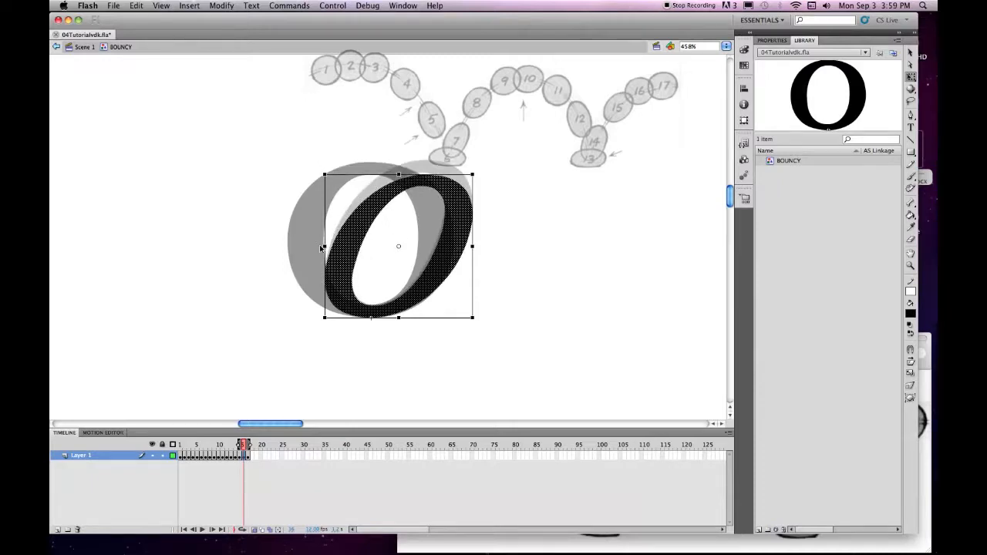
left_click_drag(325, 246, 321, 245)
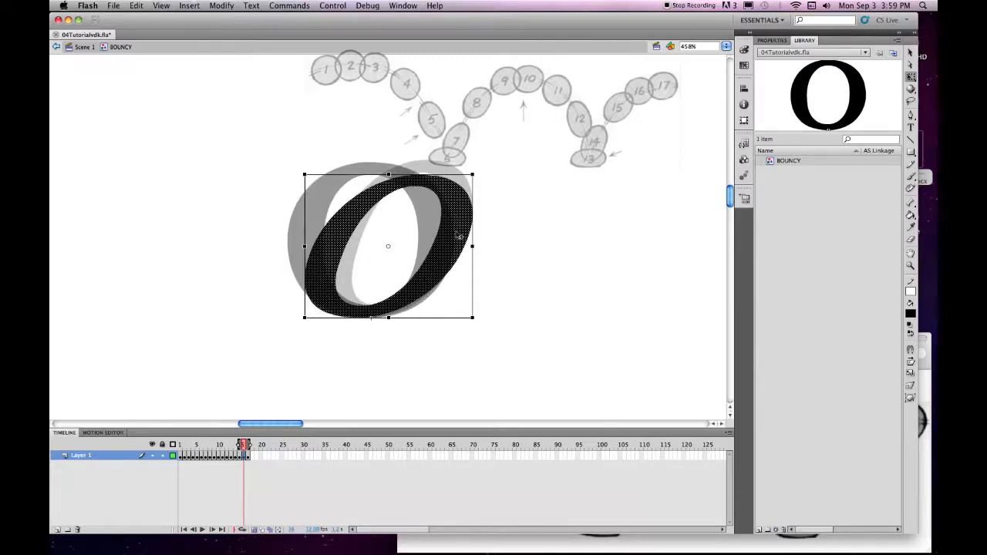
left_click_drag(472, 246, 460, 246)
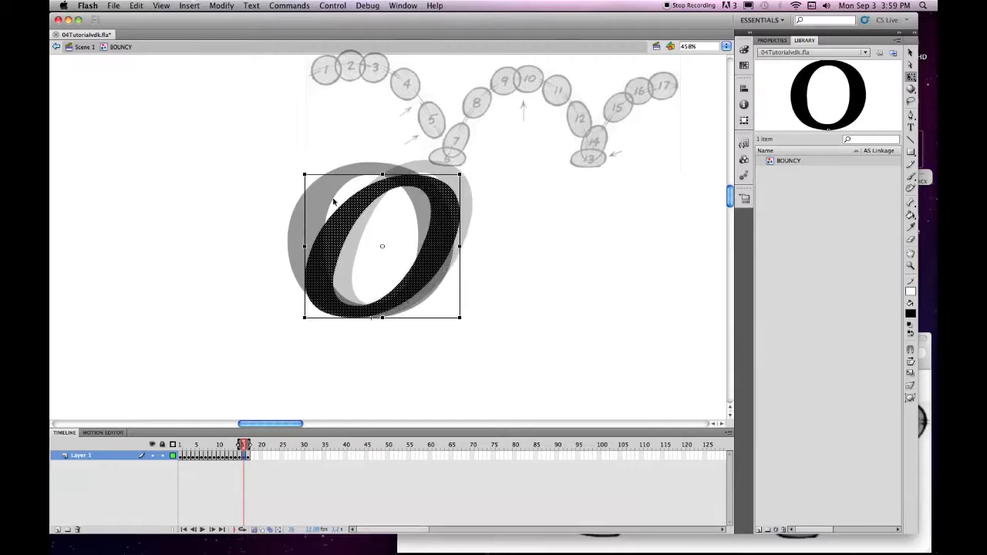
left_click_drag(382, 174, 361, 166)
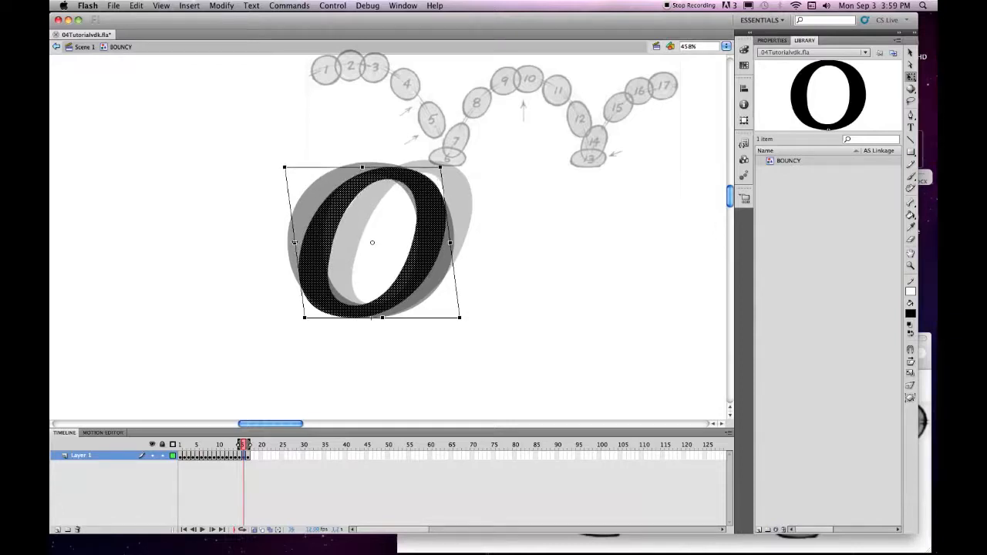
left_click_drag(294, 243, 286, 242)
left_click_drag(410, 283, 423, 283)
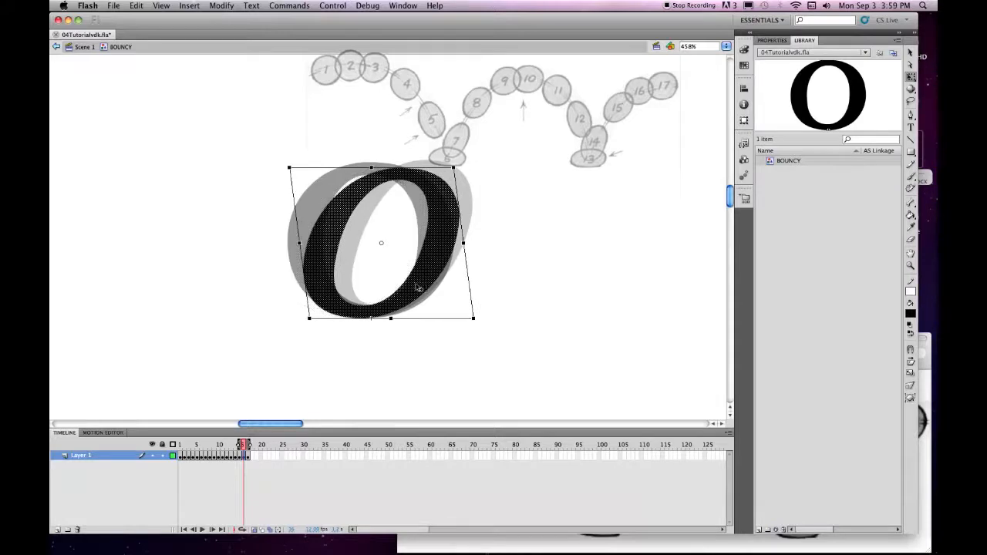
left_click(505, 260)
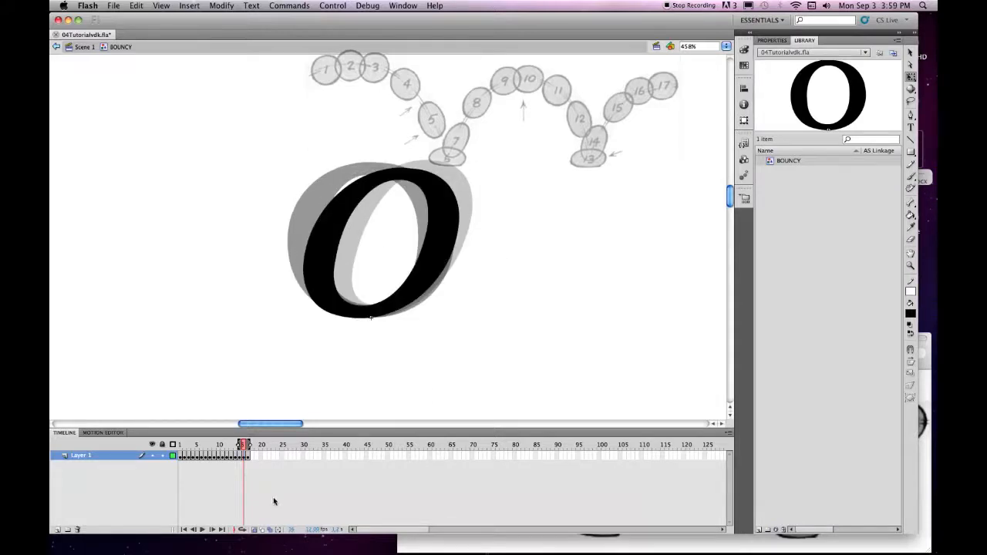
With onion skin off, play back the BOUNCY O bounce animation and save the file.
left_click(255, 529)
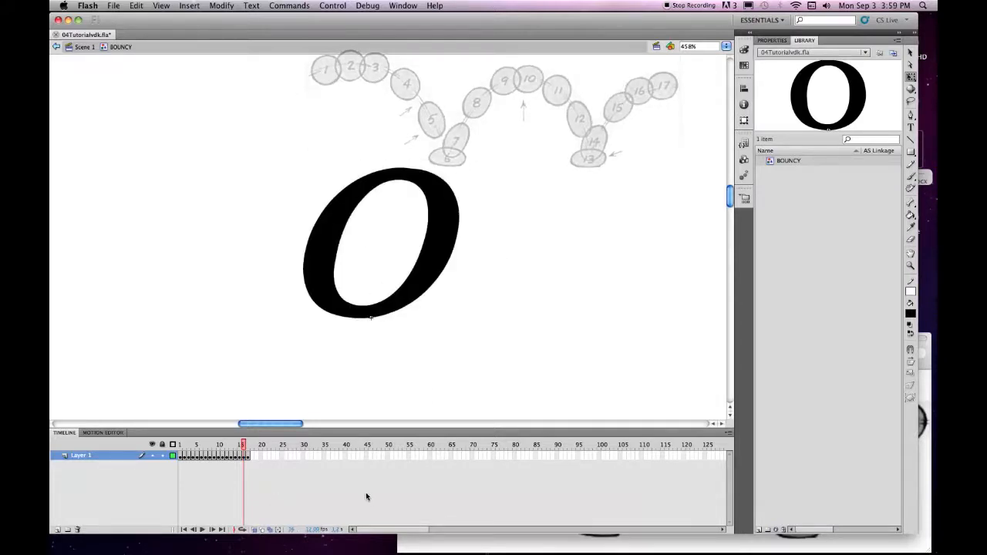
key("period")
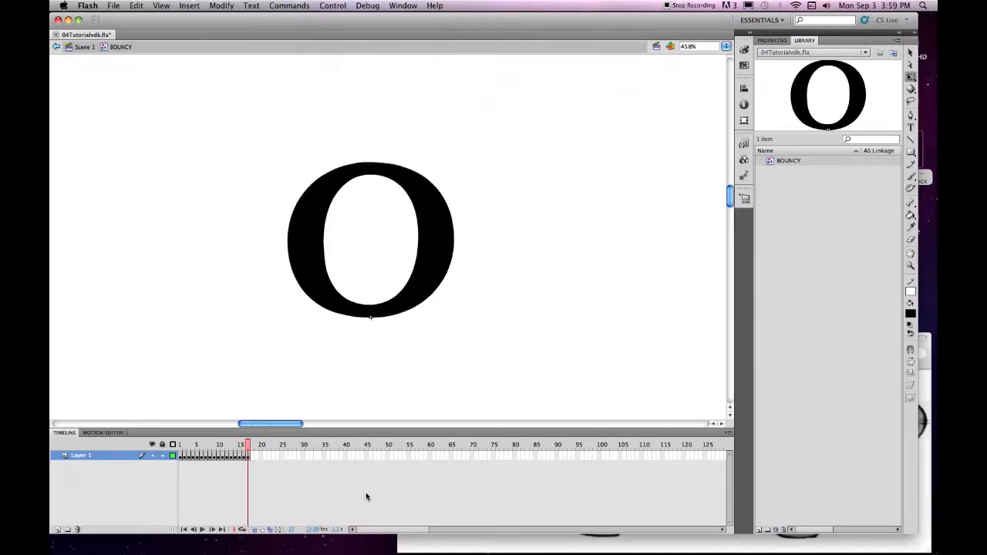
key("Return")
key("super+s")
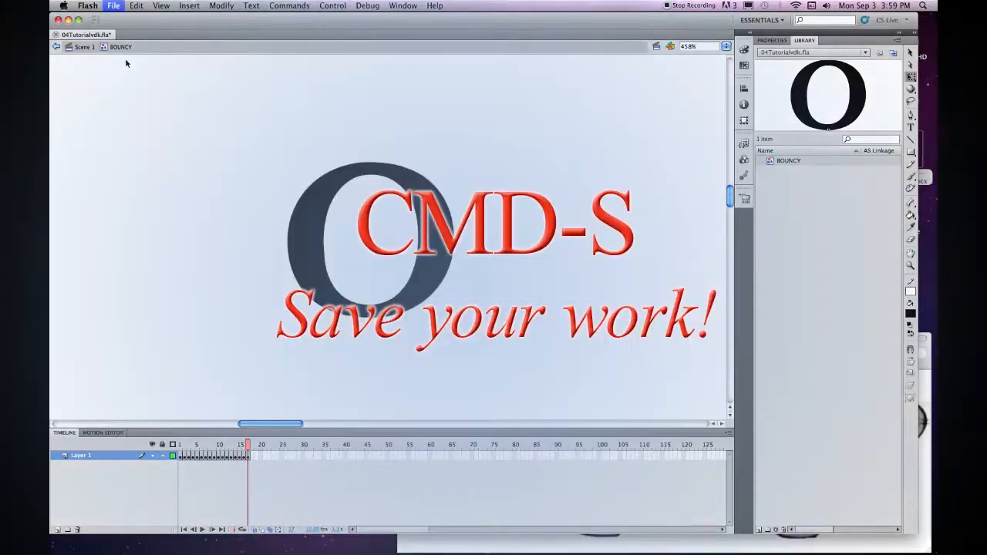